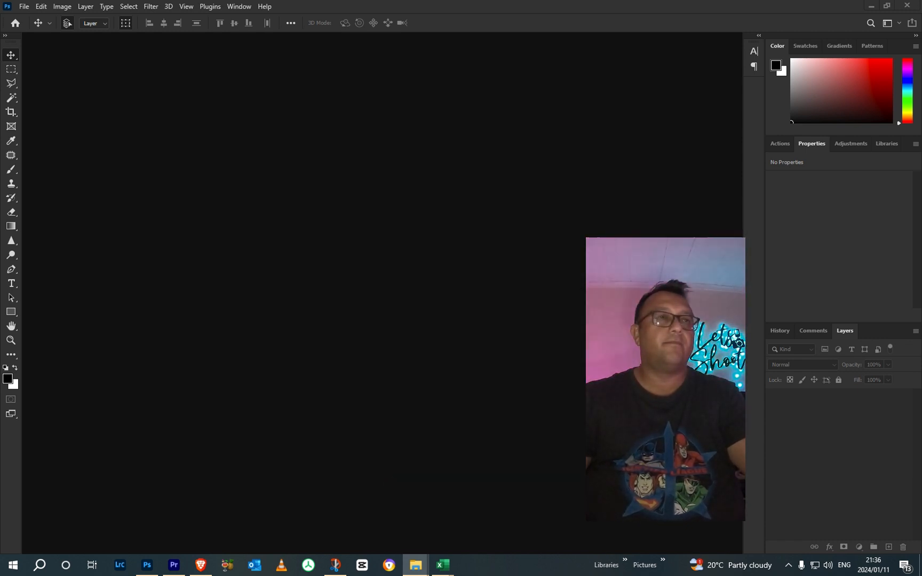
Step: Open the raw photo DSC00066.ARW for developing and inspect the model's face up close
left_click_drag(921, 202, 341, 206)
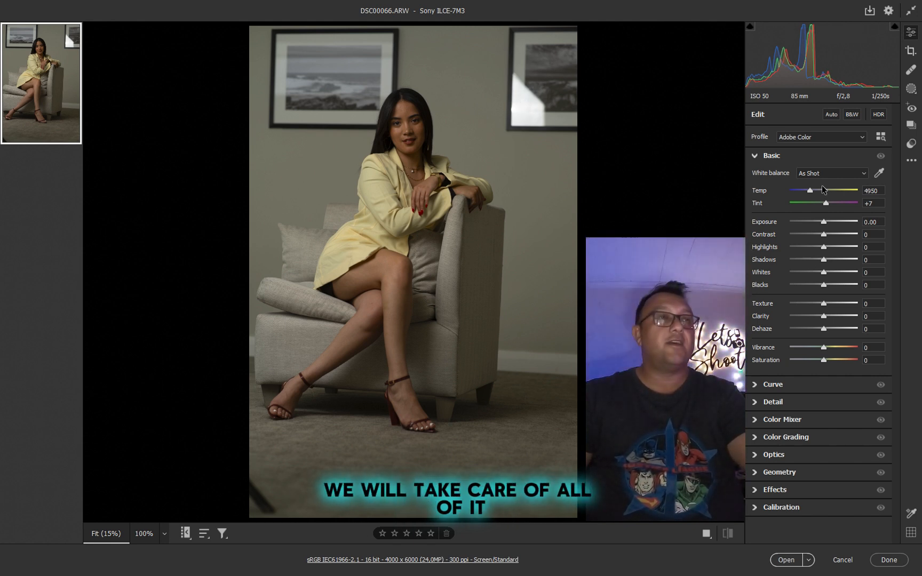
left_click(410, 134)
left_click_drag(473, 370, 509, 310)
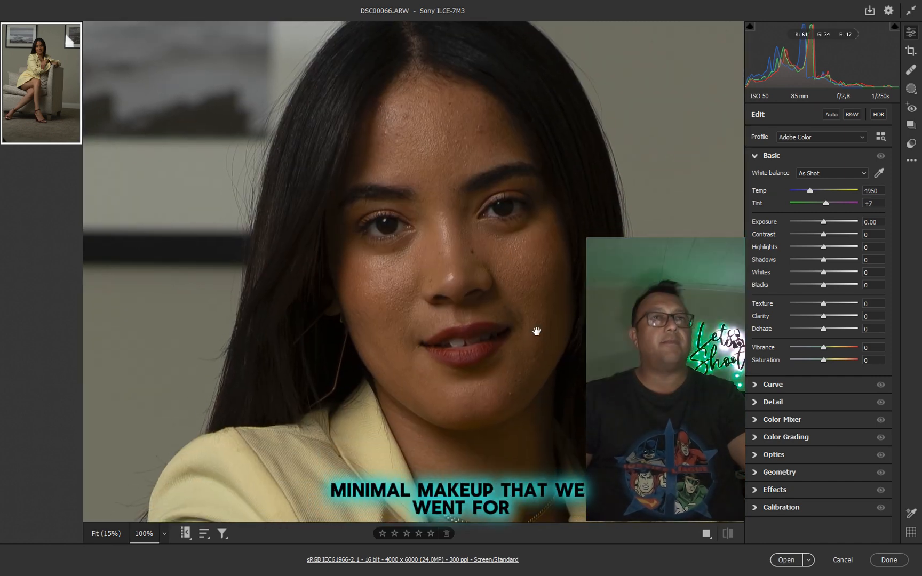
left_click(516, 288)
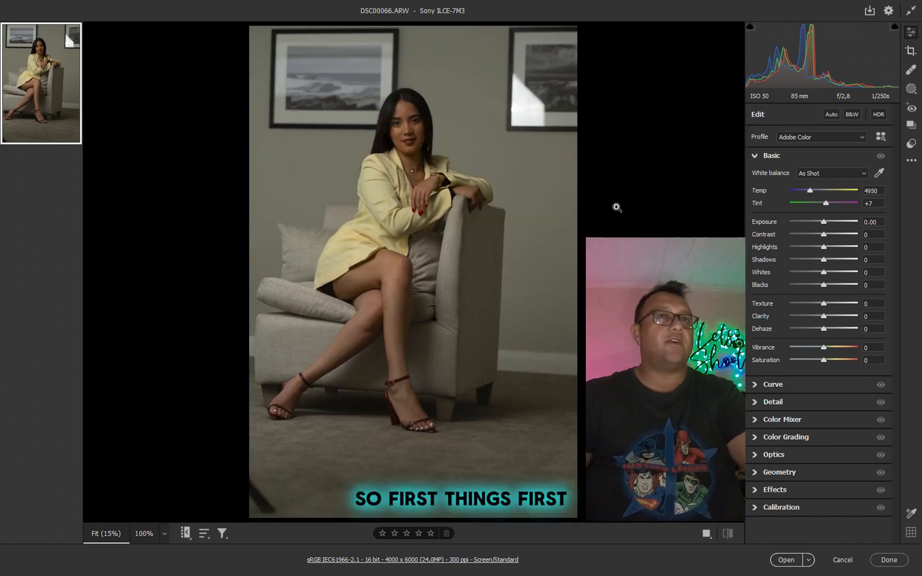
Step: Set Shadows to +41, Exposure to +0.90, Temp to 4550 and Highlights to -34 in the Basic adjustments
left_click(837, 260)
left_click_drag(824, 224, 807, 192)
left_click(813, 248)
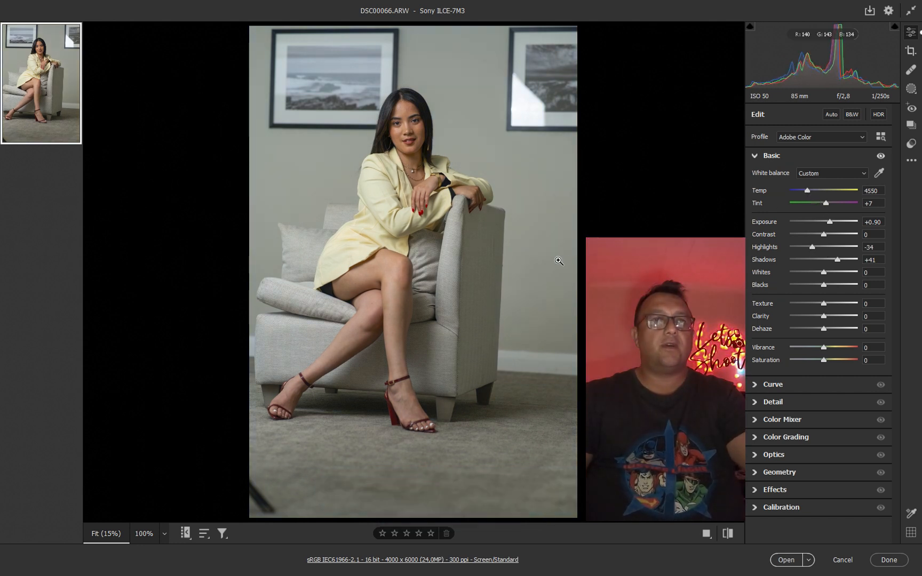
Step: Brighten the RGB point curve with a raised midtone point and a darker-tone point at input 76, output 99
left_click(758, 384)
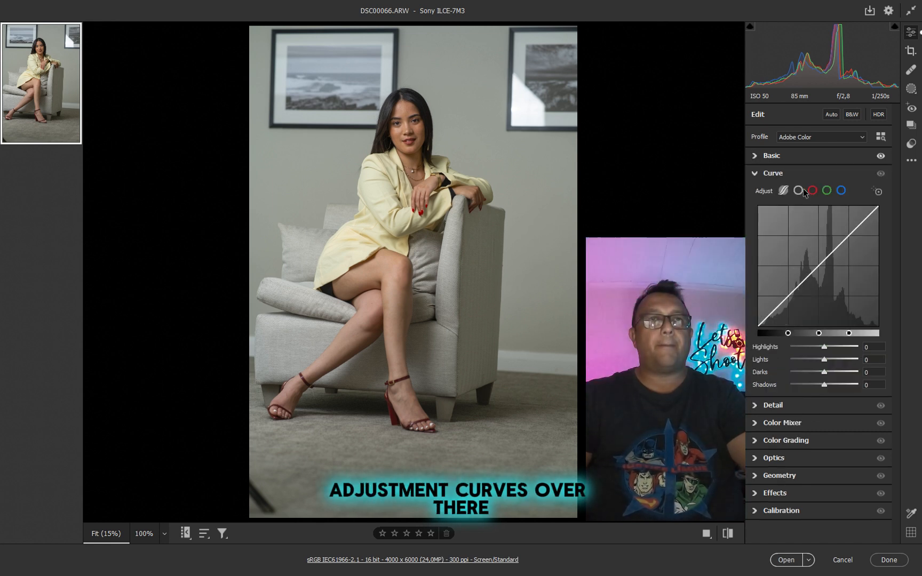
left_click(798, 191)
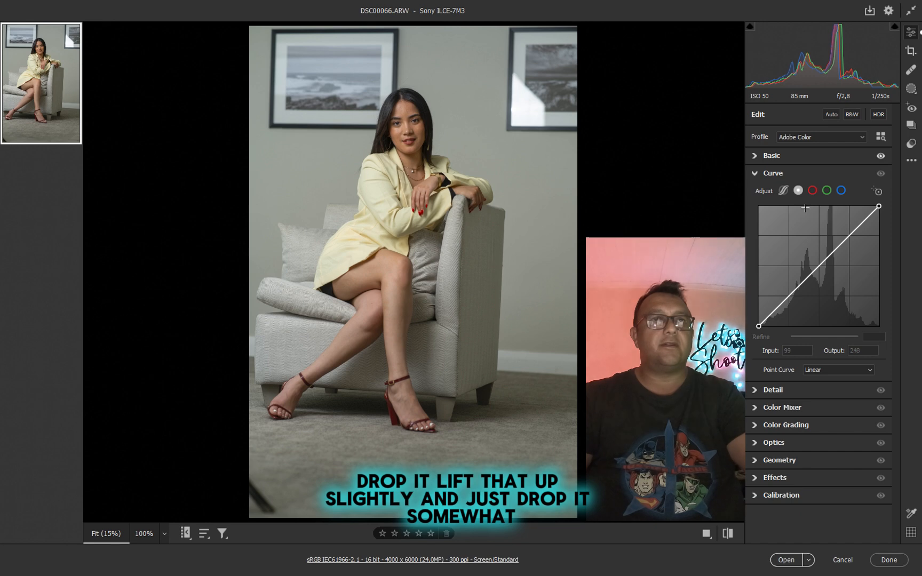
left_click_drag(823, 254, 820, 253)
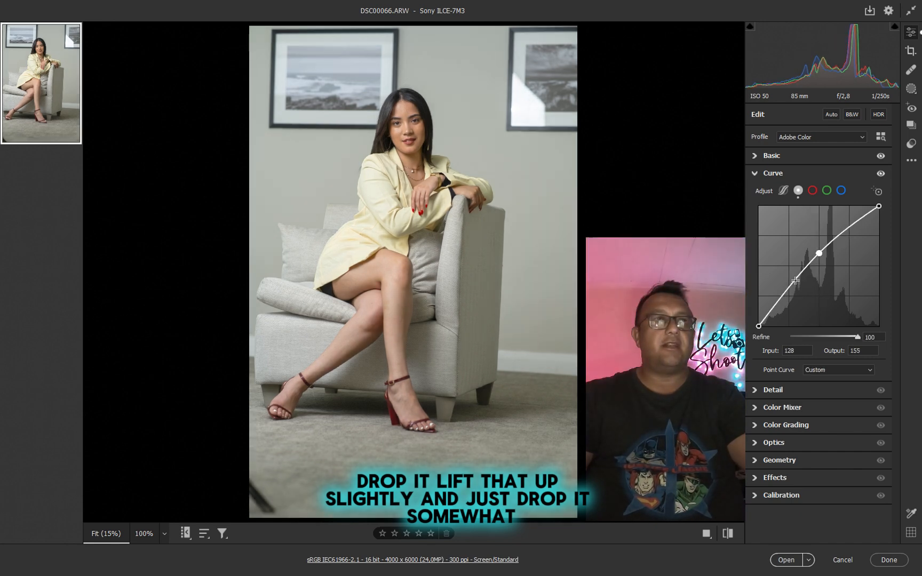
left_click_drag(797, 278, 795, 280)
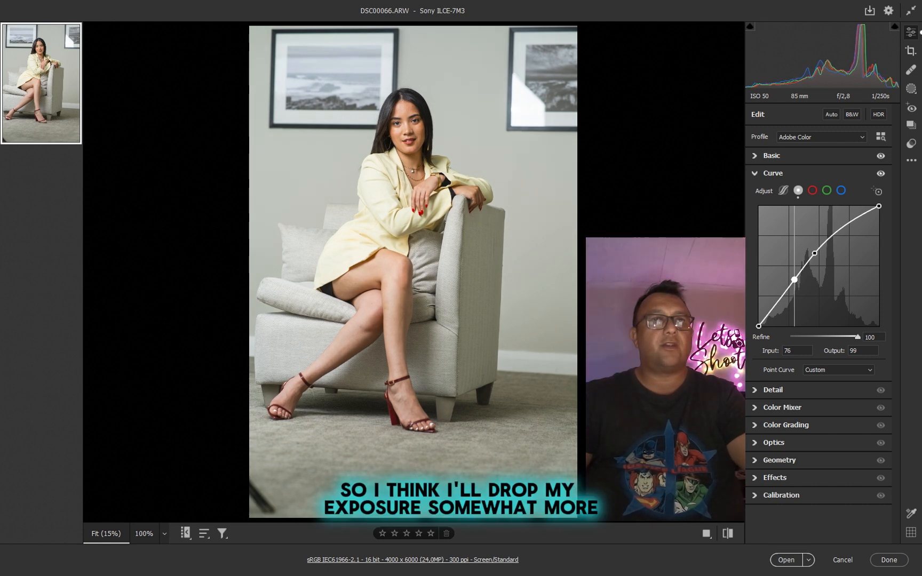
Step: Set Exposure to +0.55, Shadows to +34 and Blacks to -5 in the Basic adjustments
left_click(771, 155)
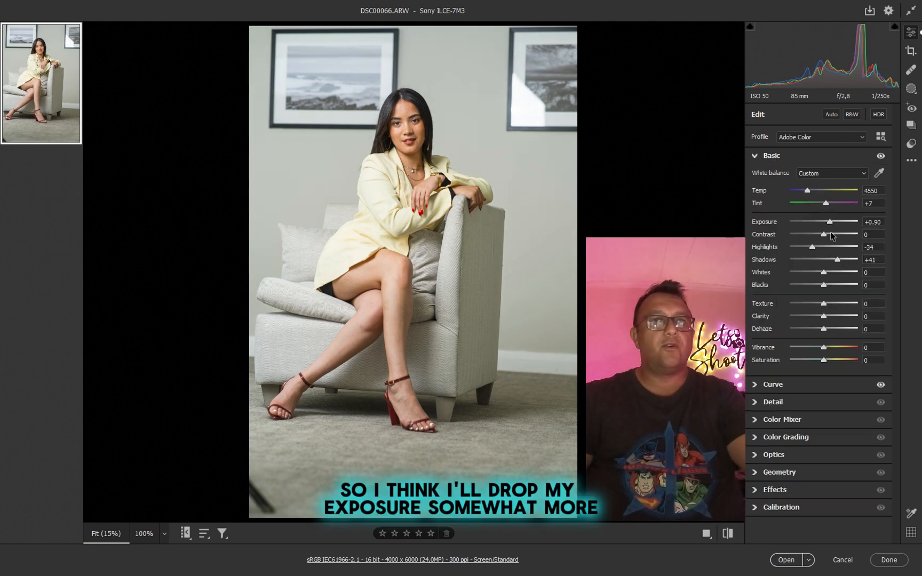
left_click_drag(830, 221, 828, 221)
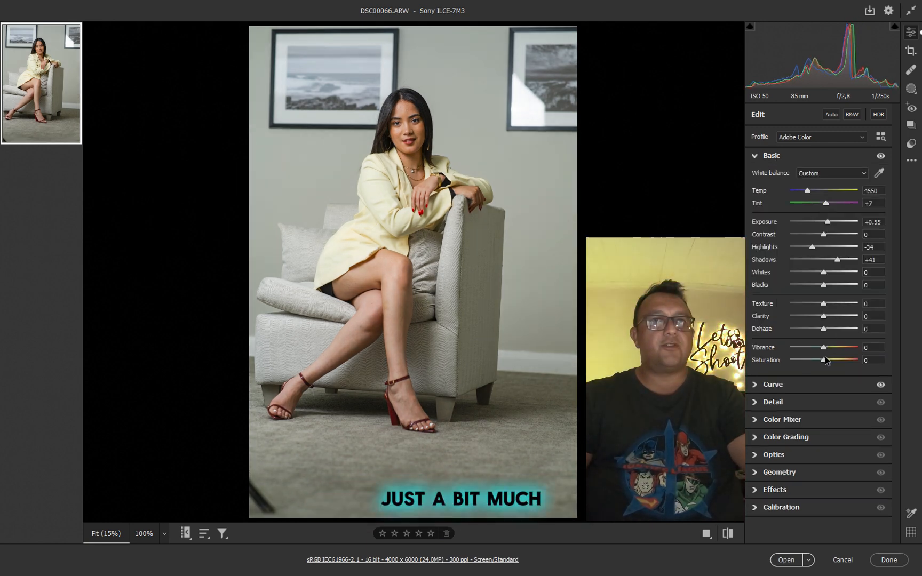
left_click_drag(835, 262, 829, 265)
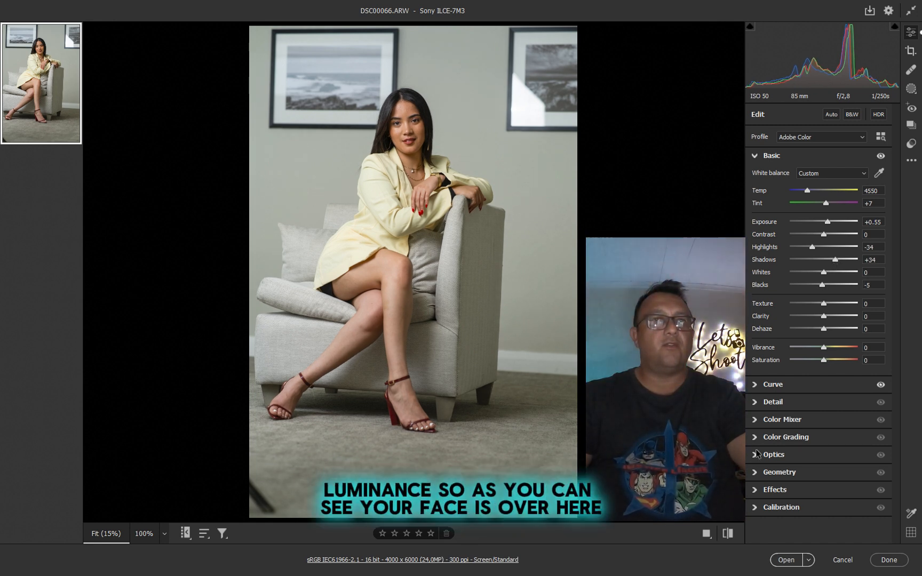
Step: Set the Oranges luminance to +48 in the HSL Color Mixer and open the developed image in Photoshop
left_click(763, 423)
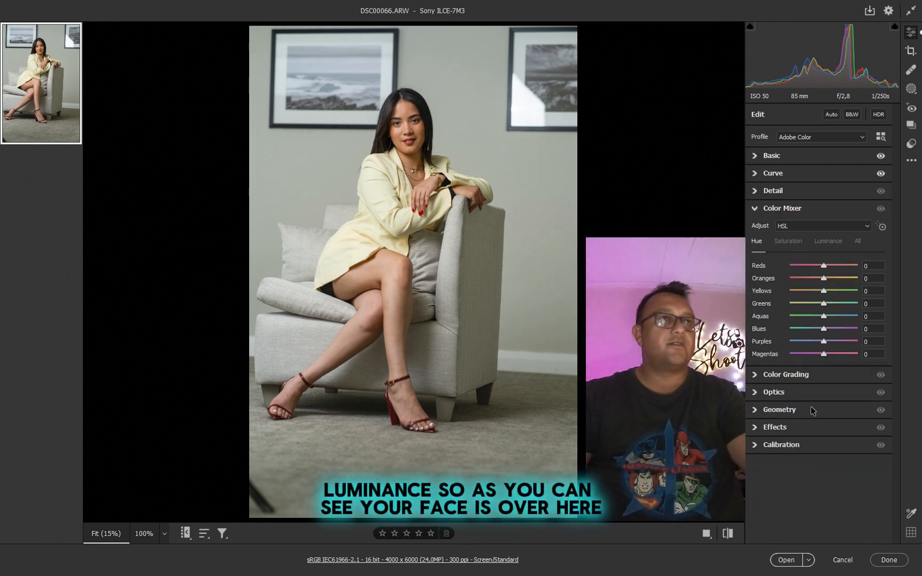
left_click(827, 243)
left_click(410, 126)
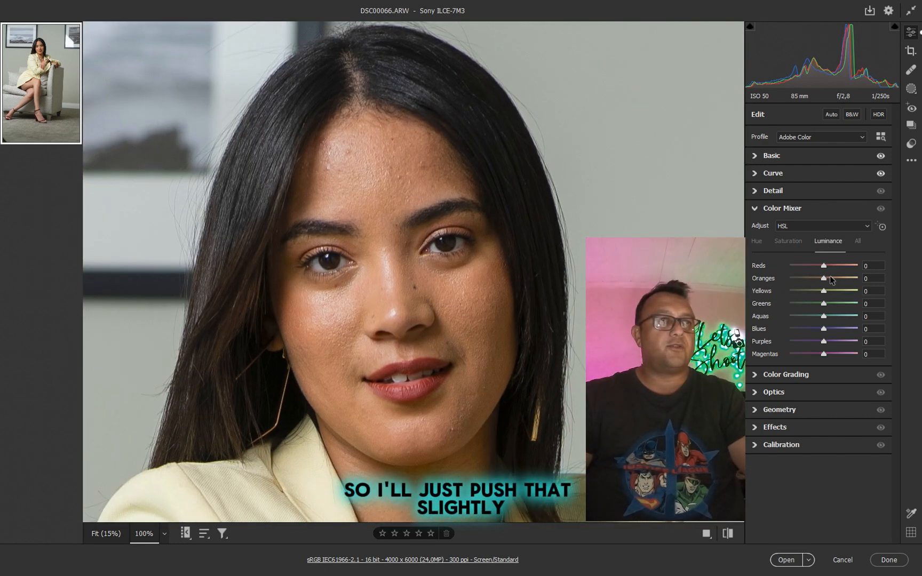
left_click_drag(835, 280, 839, 280)
left_click(433, 286)
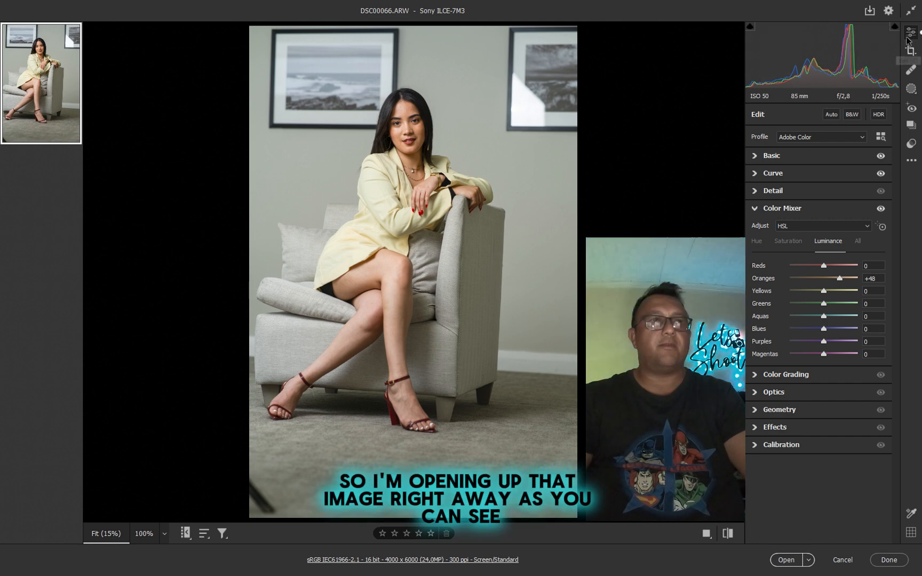
left_click(786, 560)
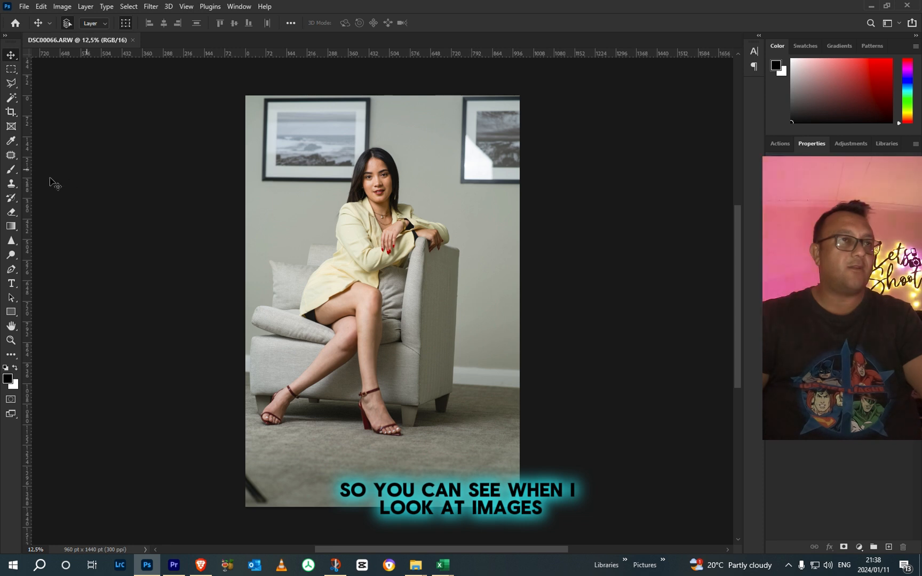
Step: Place a vertical guide along the armchair's back edge and a horizontal one at the lips, and rotate the crop to straighten the photo
left_click_drag(30, 186, 460, 227)
left_click_drag(353, 53, 375, 191)
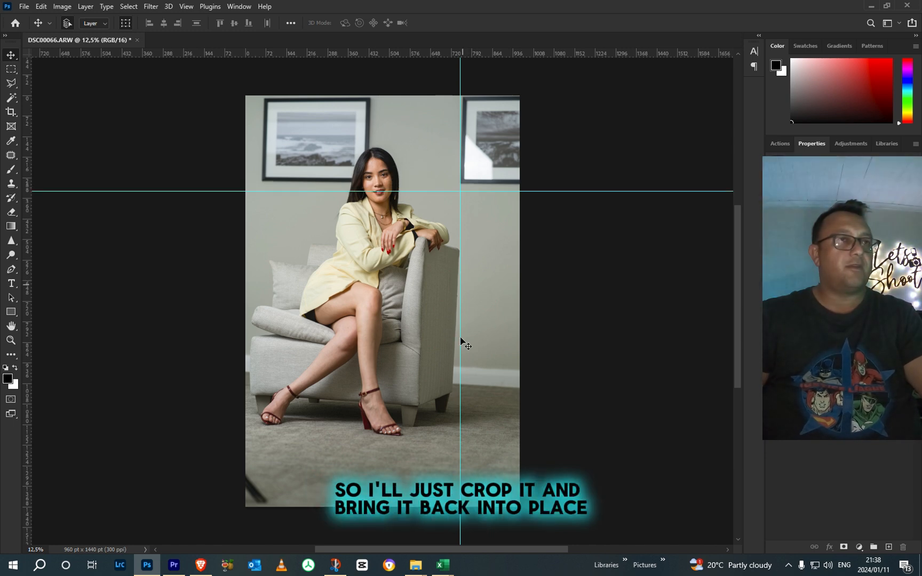
left_click(10, 112)
left_click_drag(551, 487, 566, 487)
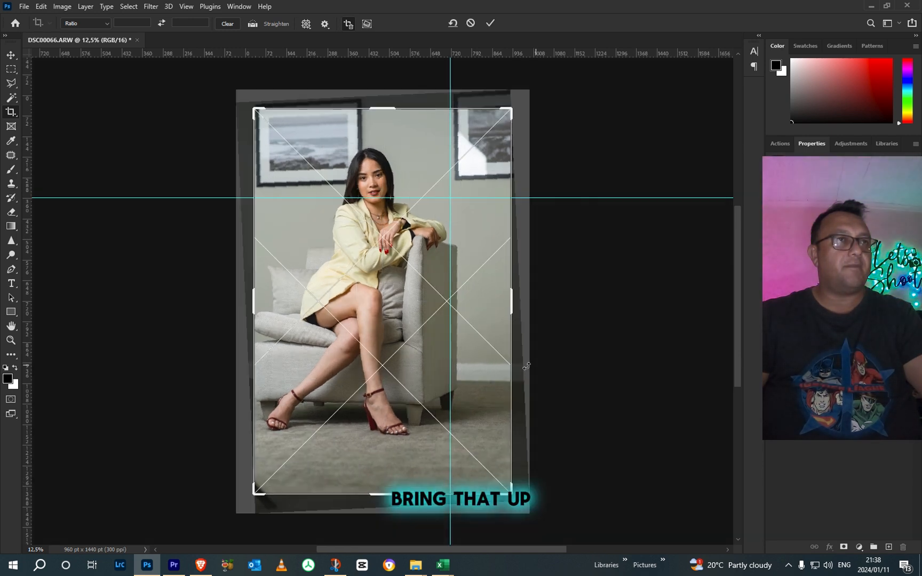
Step: Tighten the crop around the seated model using the 2:3 (4:6) ratio and apply it
left_click_drag(511, 493, 502, 482)
mouse_move(496, 124)
left_mouse_down()
mouse_move(487, 131)
mouse_move(496, 130)
left_mouse_up()
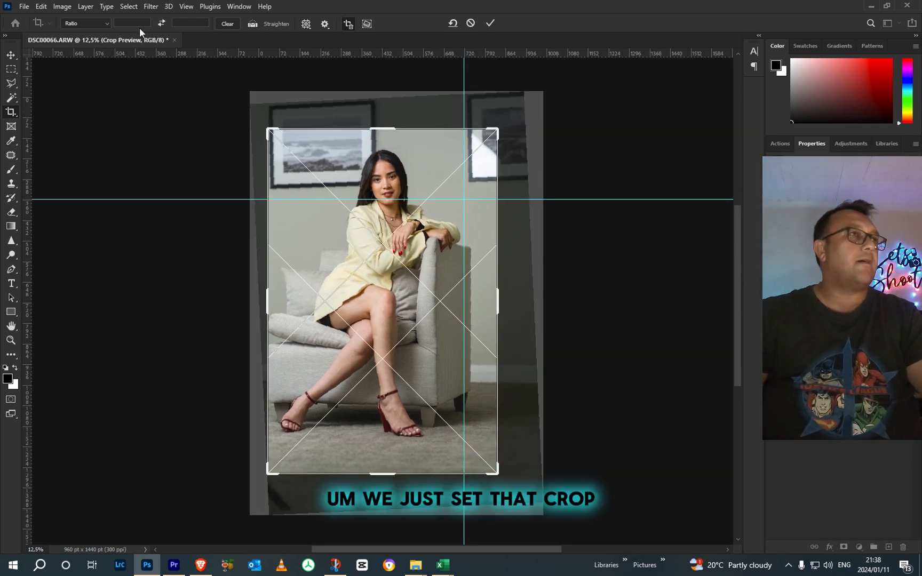
left_click(104, 22)
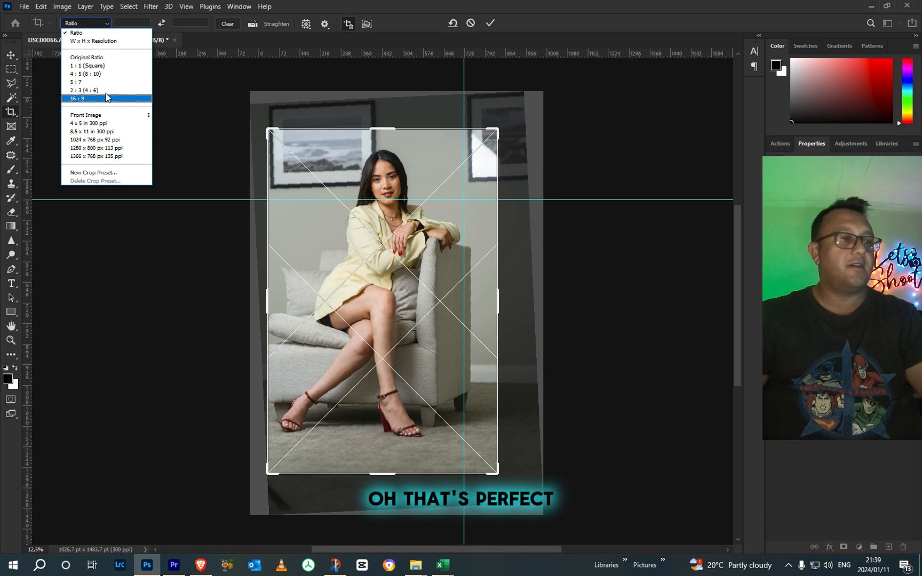
left_click(105, 90)
left_click_drag(495, 132, 501, 123)
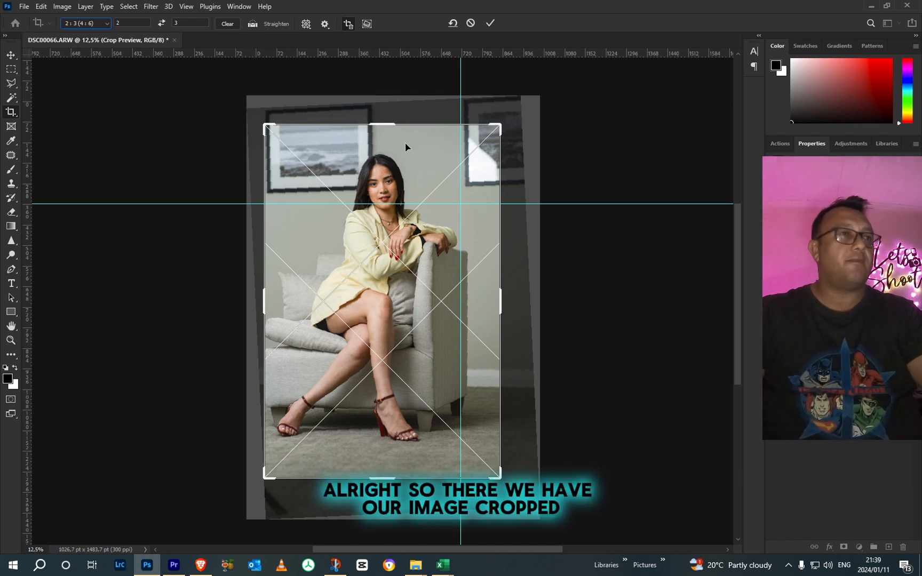
left_click(490, 23)
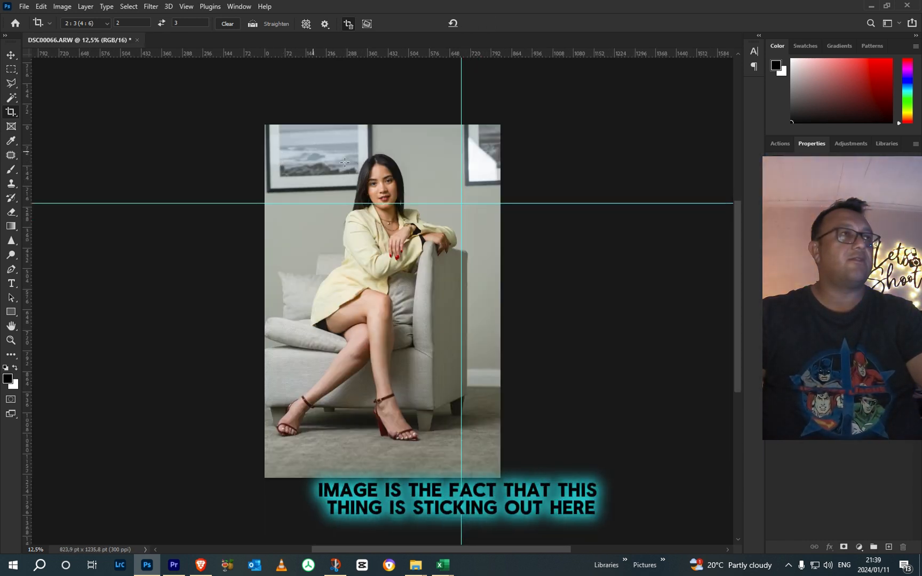
Step: Select the cut-off picture frame in the photo's upper-right corner and replace it with a Content-Aware fill at 100% opacity
scroll(453, 164, "up", 3)
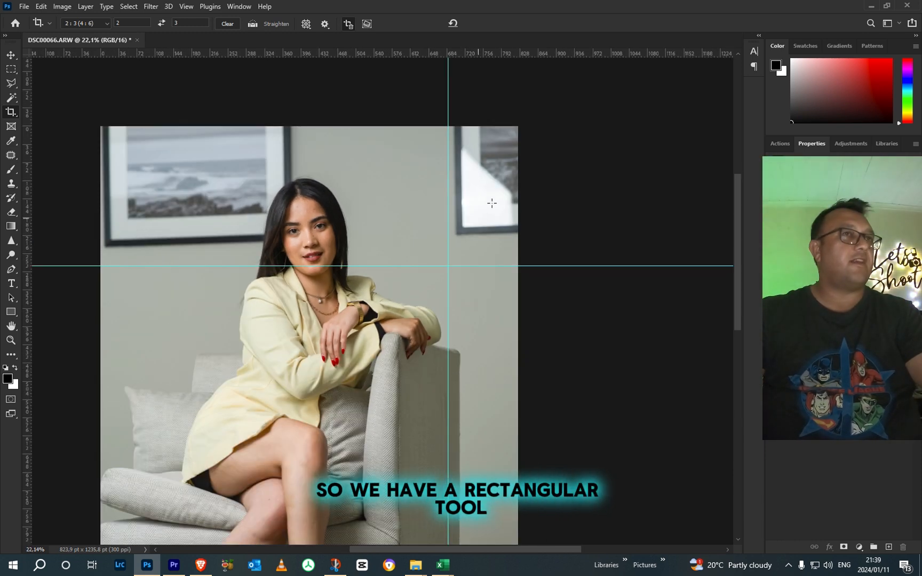
left_click(10, 69)
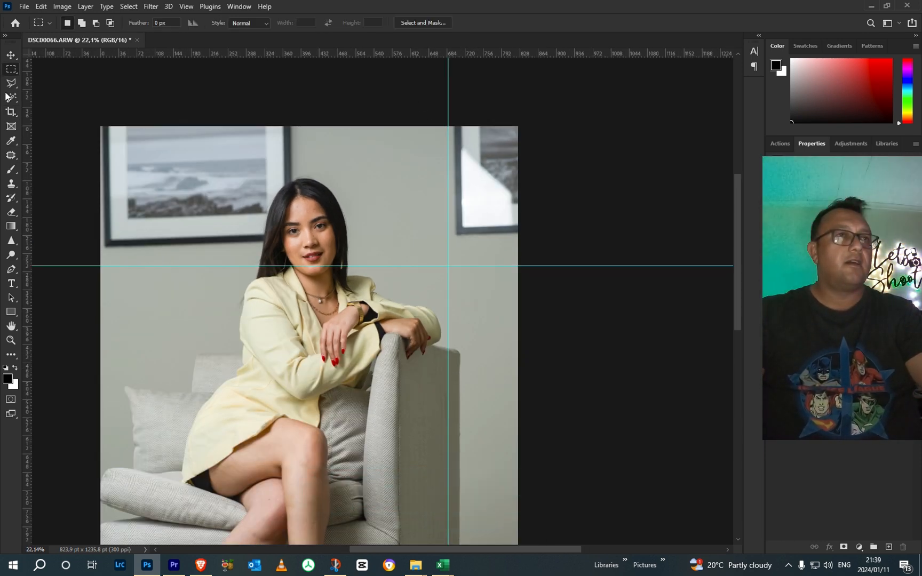
left_click_drag(439, 107, 637, 243)
right_click(456, 198)
left_click(472, 332)
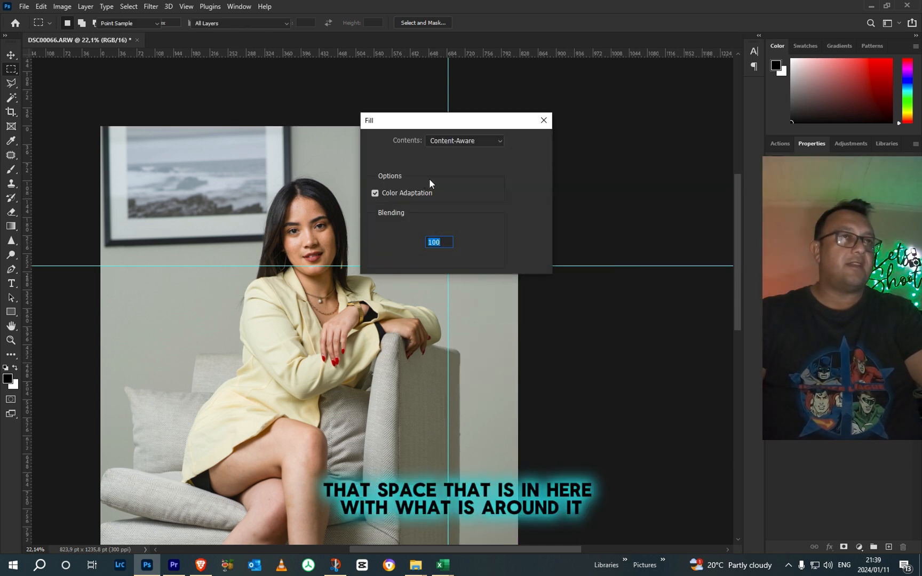
left_click_drag(472, 120, 603, 126)
left_click_drag(542, 128, 644, 129)
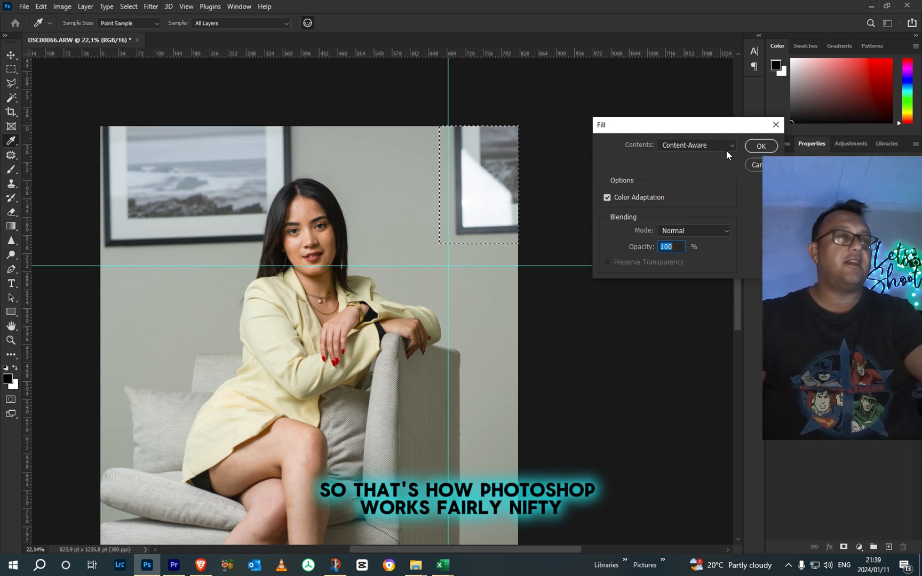
left_click(749, 146)
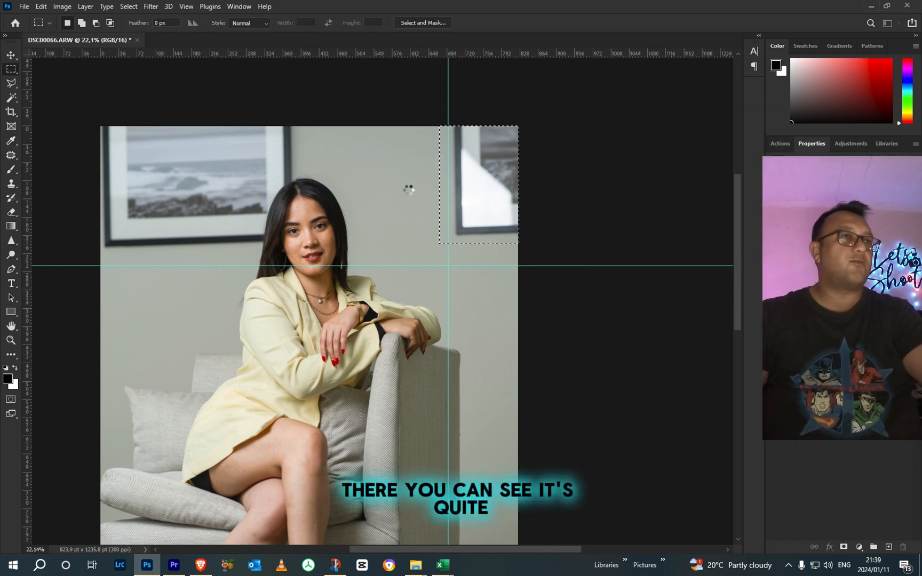
Step: Deselect the filled wall area and clear the guides
right_click(389, 164)
left_click(411, 174)
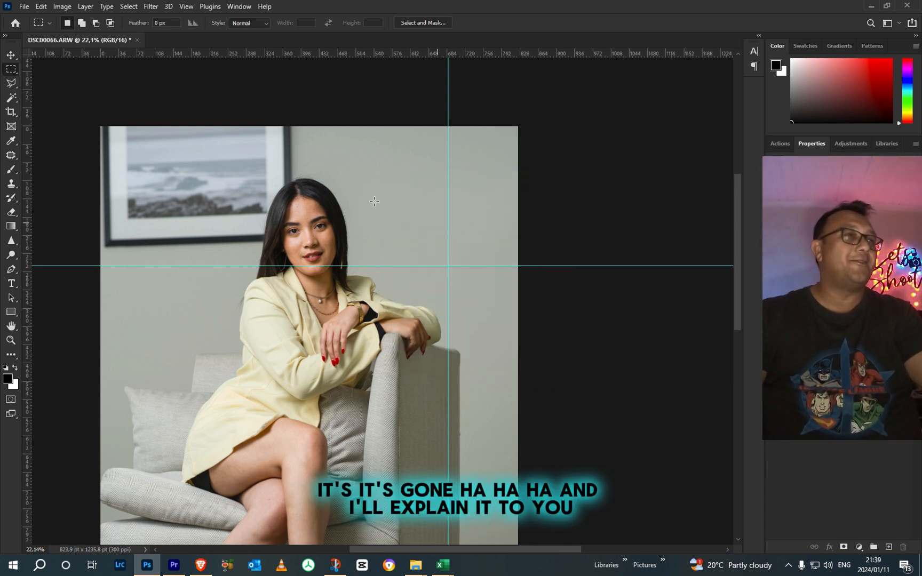
left_click(188, 6)
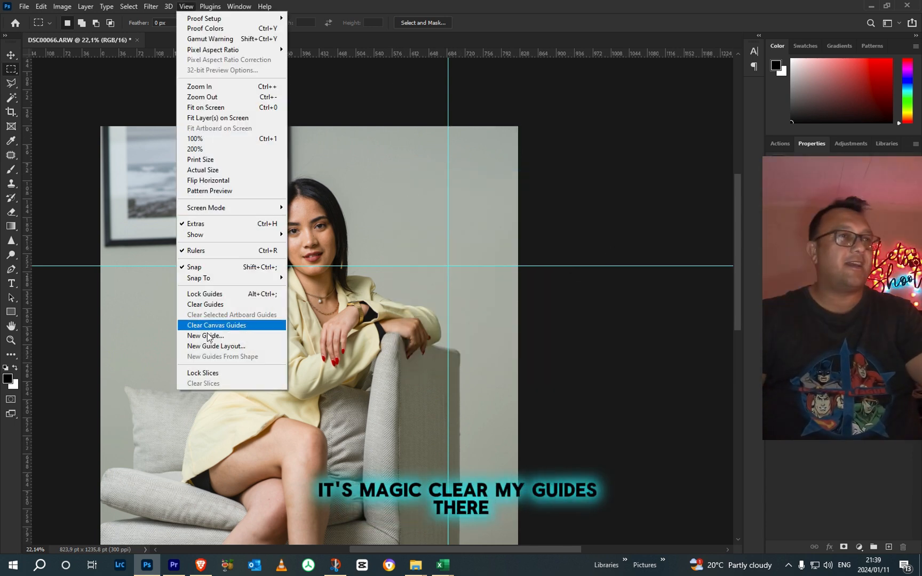
left_click(206, 304)
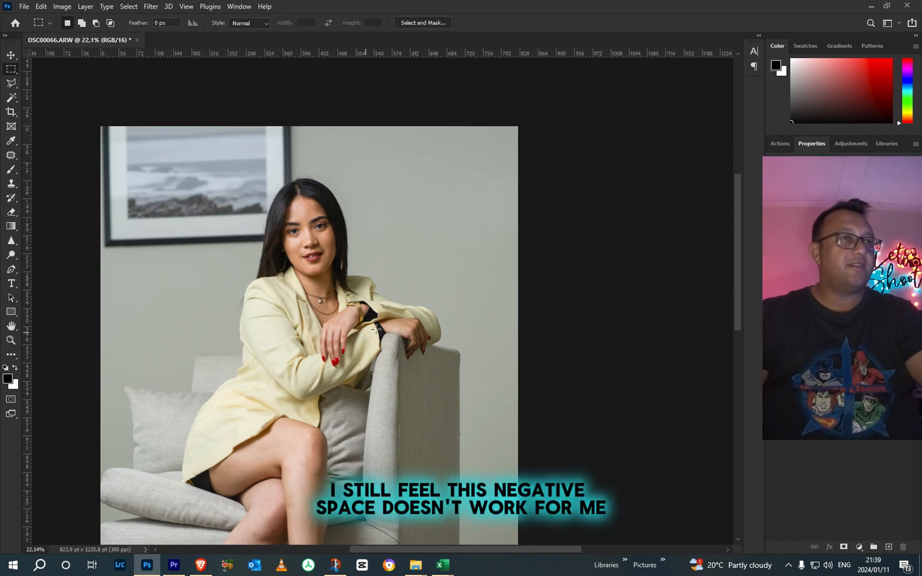
Step: Crop the photo again at 2:3, trimming the empty wall beside the armchair, and apply the crop
scroll(338, 383, "down", 5)
scroll(337, 383, "up", 1)
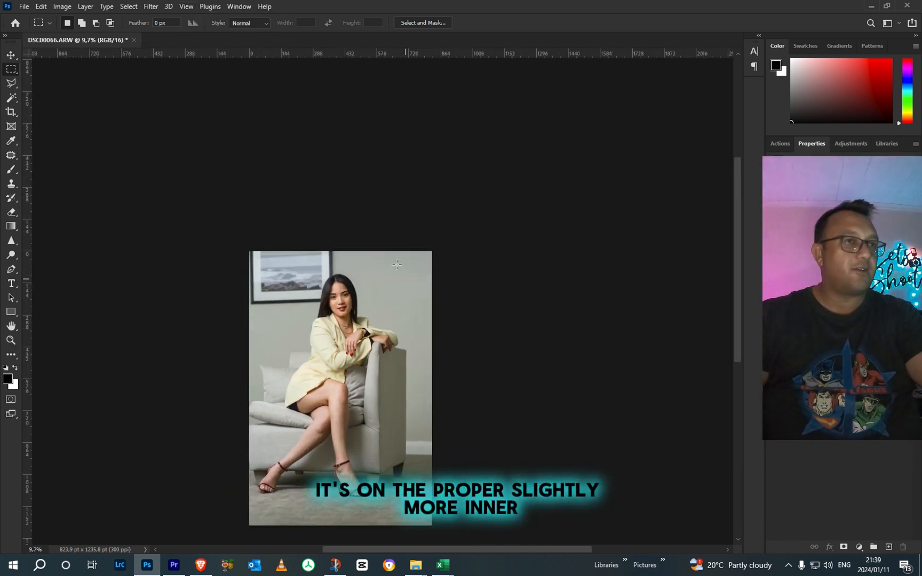
left_click(15, 117)
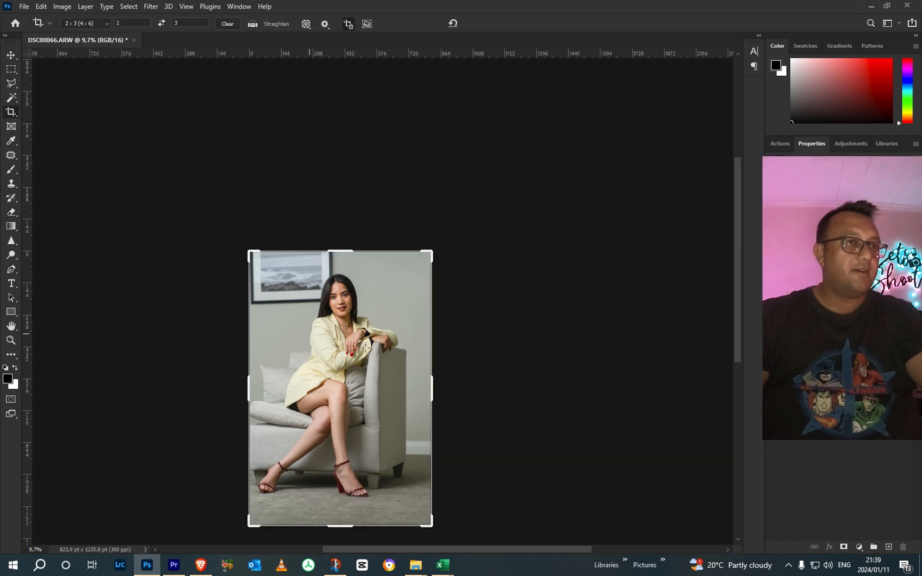
left_click_drag(435, 385, 422, 385)
left_click_drag(369, 368, 368, 369)
left_click_drag(454, 319, 456, 320)
left_click(490, 23)
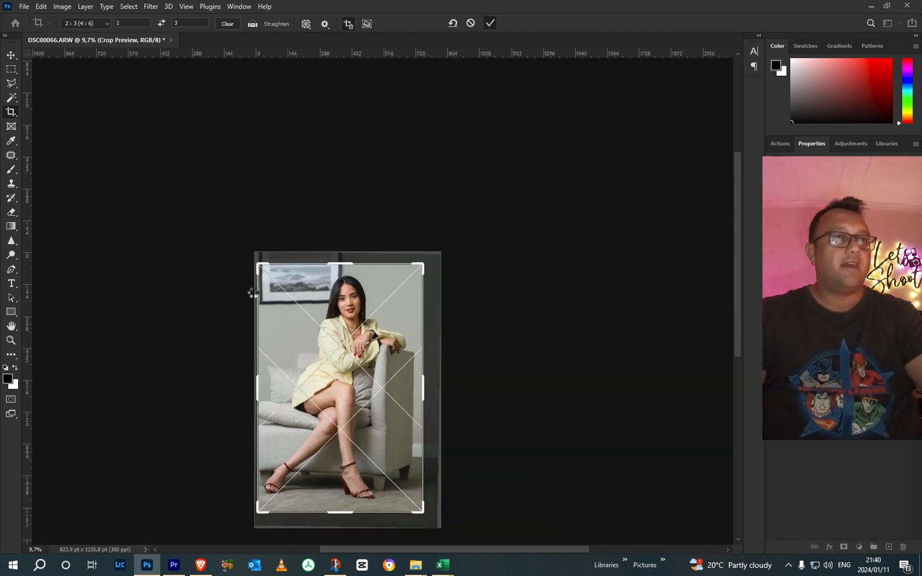
scroll(285, 293, "up", 6)
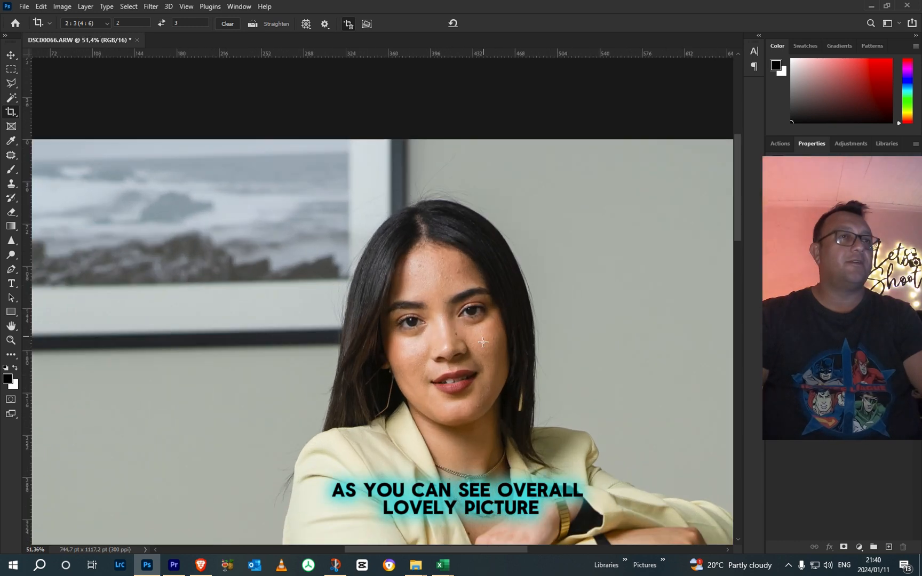
scroll(460, 397, "down", 5)
left_click_drag(458, 399, 454, 218)
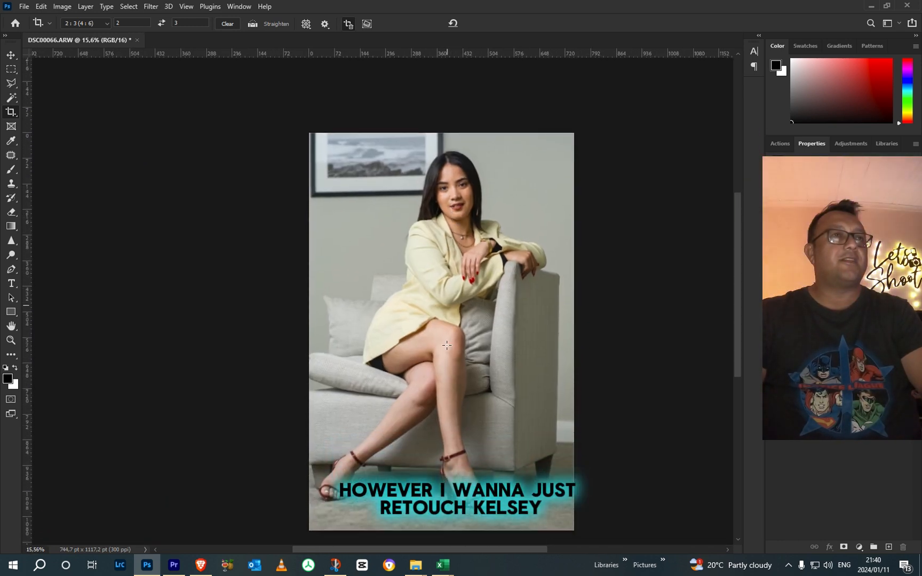
scroll(454, 182, "up", 7)
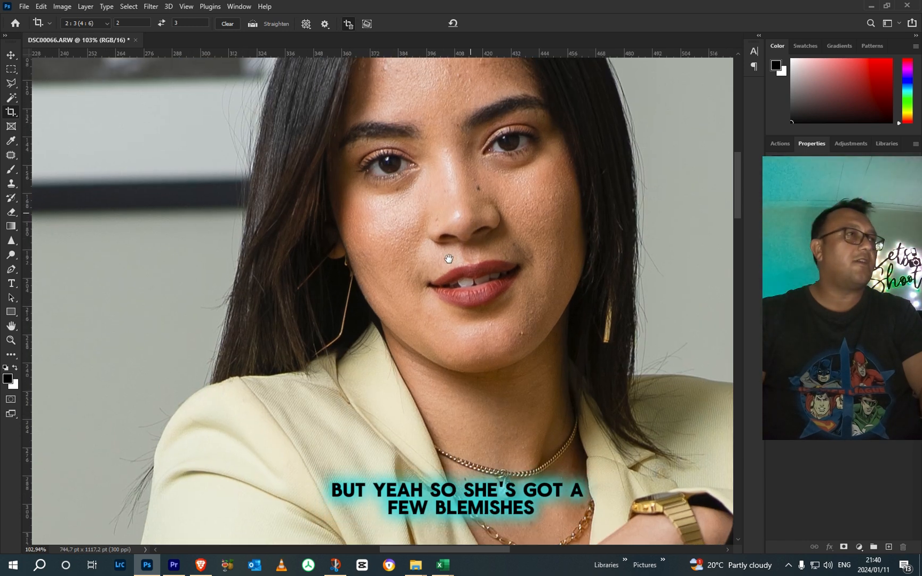
Step: Remove the blemishes on the chin and the side of the nose with the Spot Healing Brush at 17 px
left_click_drag(448, 259, 415, 325)
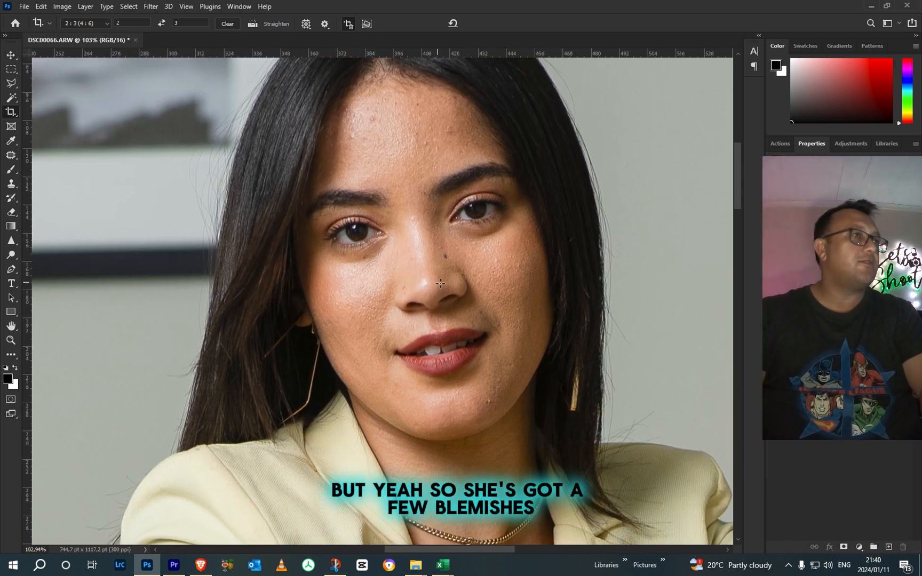
scroll(496, 414, "up", 1)
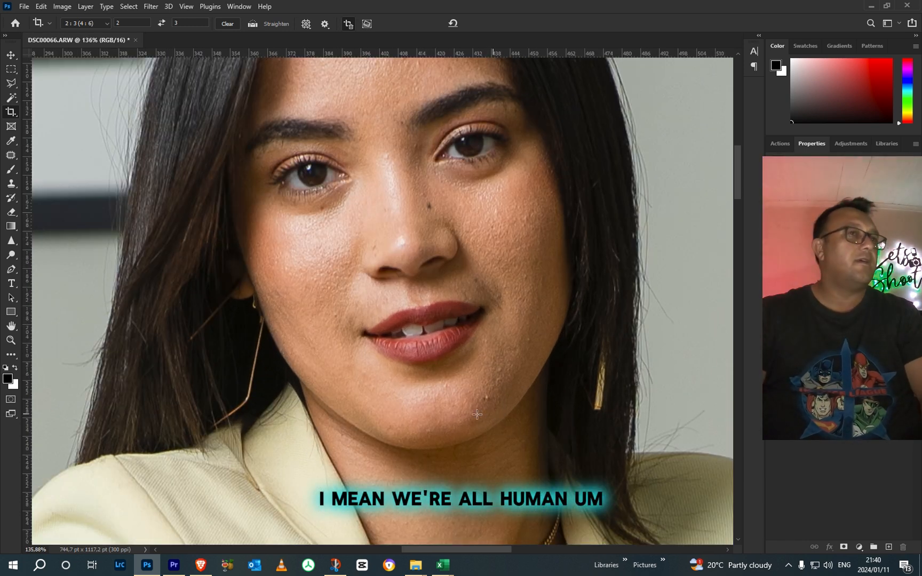
right_click(11, 156)
left_click(61, 156)
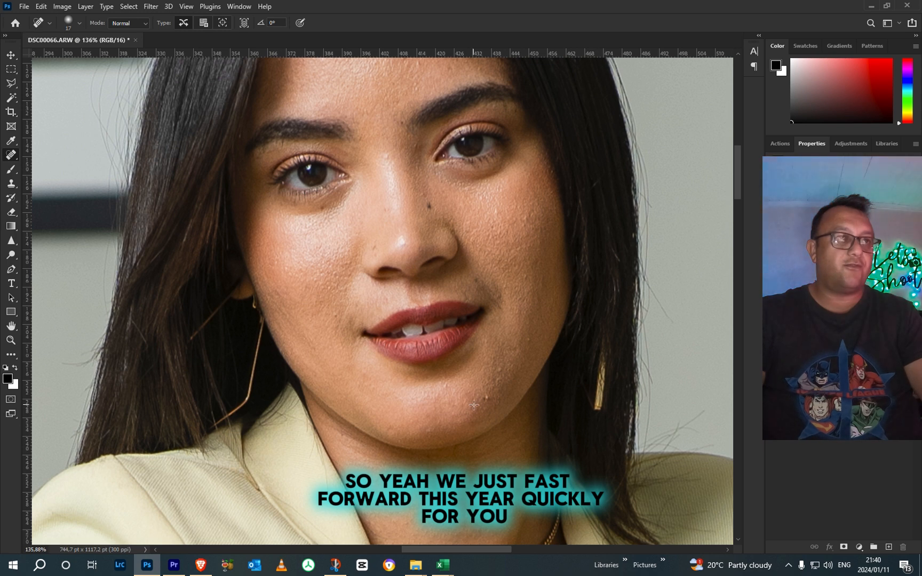
scroll(486, 399, "up", 1)
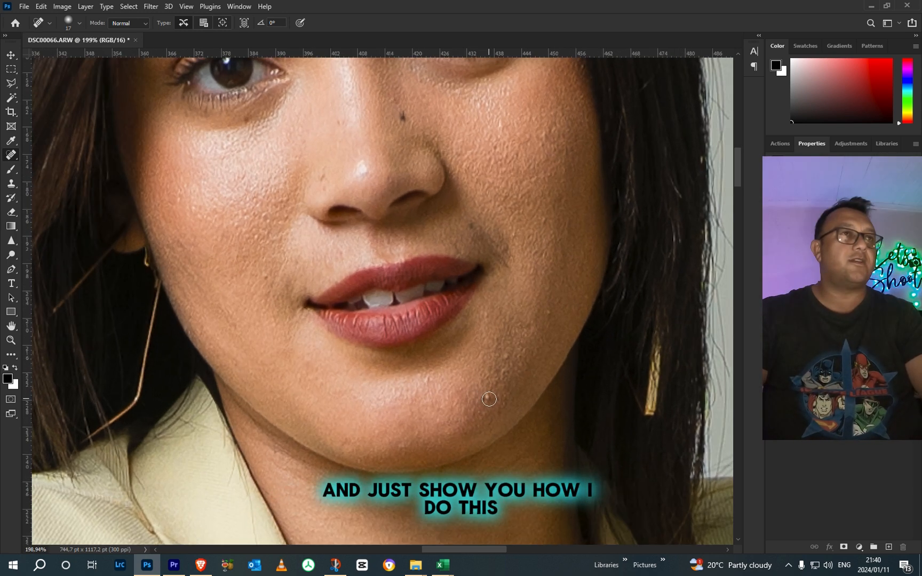
left_click(485, 395)
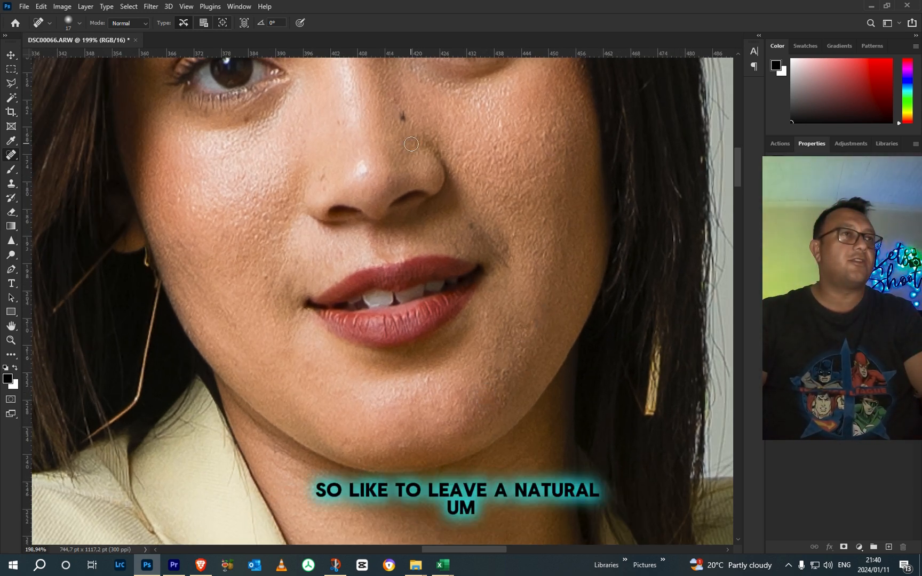
left_click(320, 177)
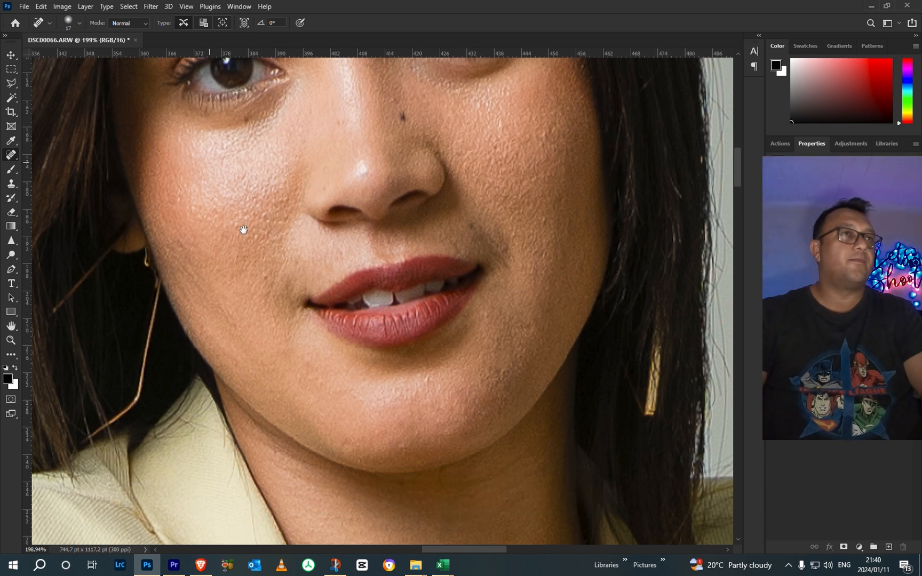
Step: Heal the blemishes across the forehead and near the eyebrow, keeping the 17 px brush
left_click_drag(228, 197, 280, 299)
left_click_drag(184, 107, 238, 267)
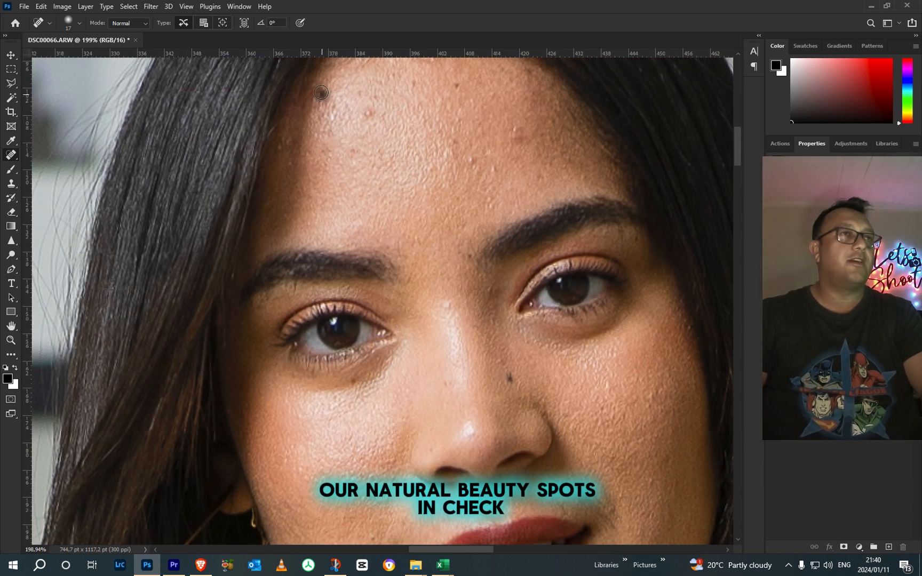
left_click(323, 94)
left_click_drag(337, 111, 324, 128)
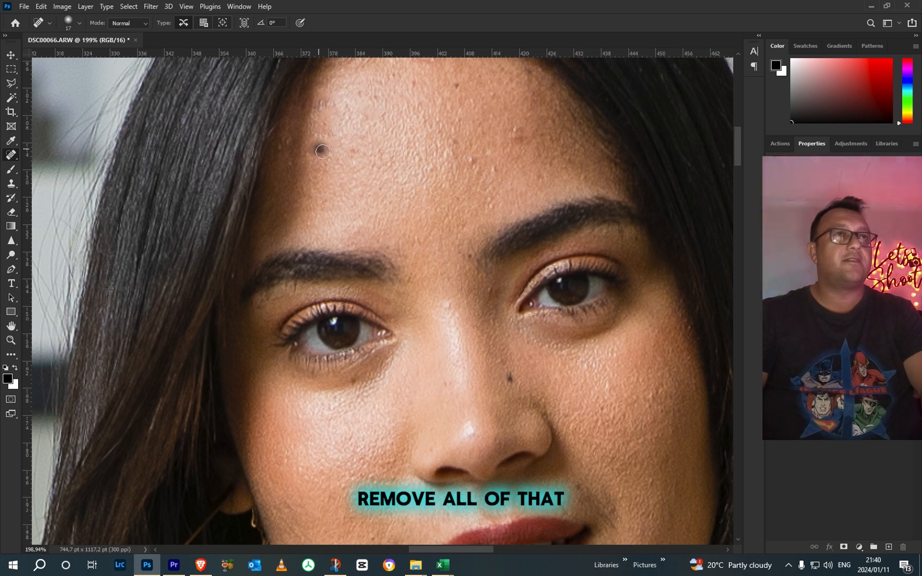
left_click(367, 148)
left_click(496, 174)
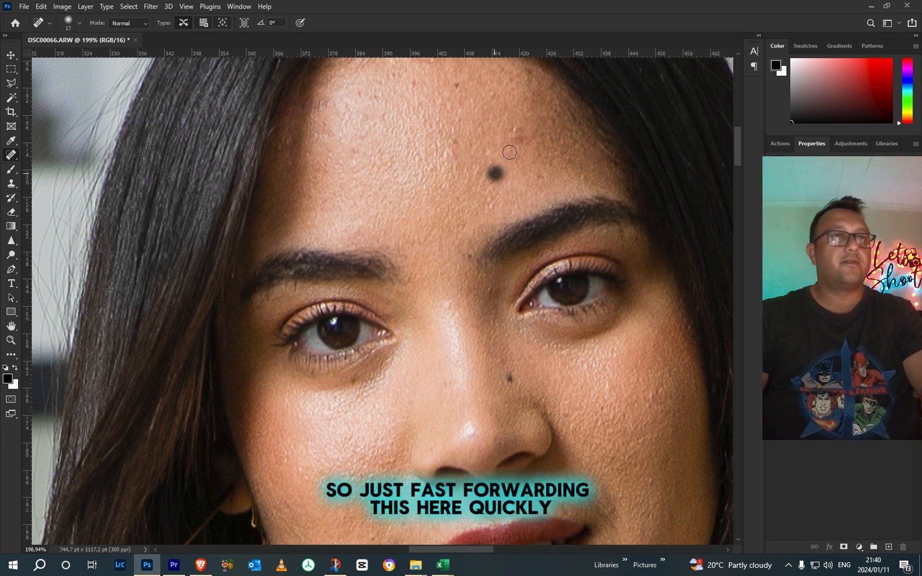
left_click_drag(638, 238, 637, 239)
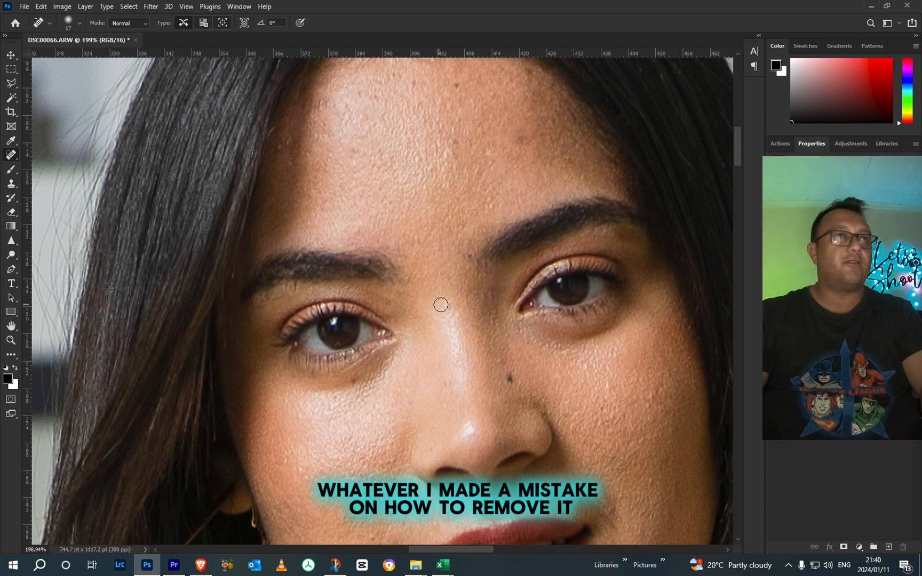
left_click_drag(518, 166, 514, 143)
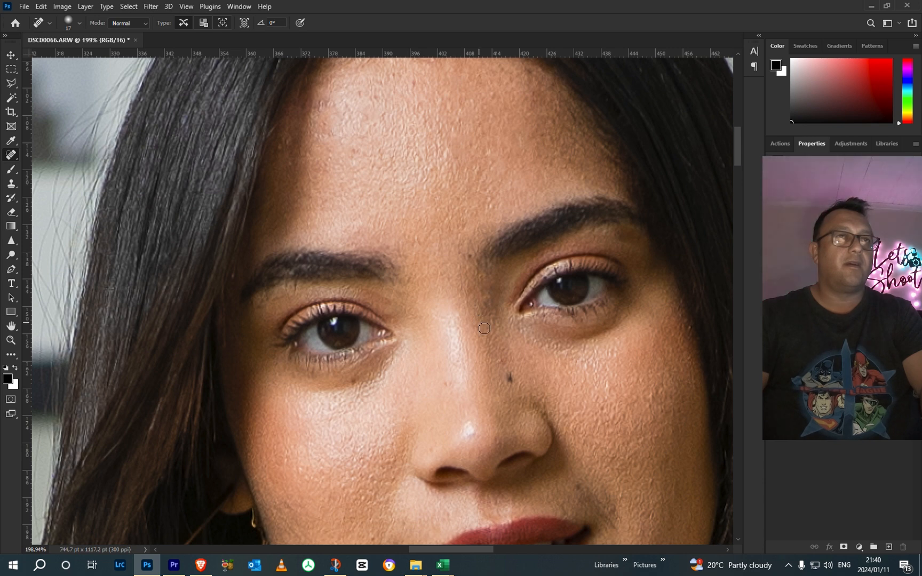
Step: Heal the small spots on the nose, leaving the dark beauty spot beside the bridge
scroll(481, 323, "down", 4)
scroll(526, 407, "up", 6)
left_click(525, 394)
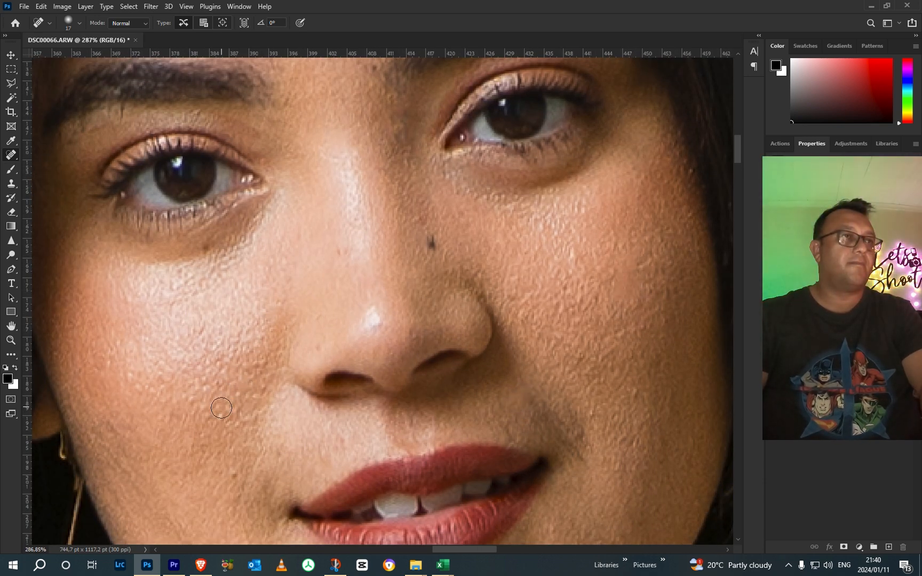
left_click(331, 251)
Step: Enlarge the healing brush to 45 px and remove the mark on the shin of the crossed-under leg
scroll(315, 323, "down", 6)
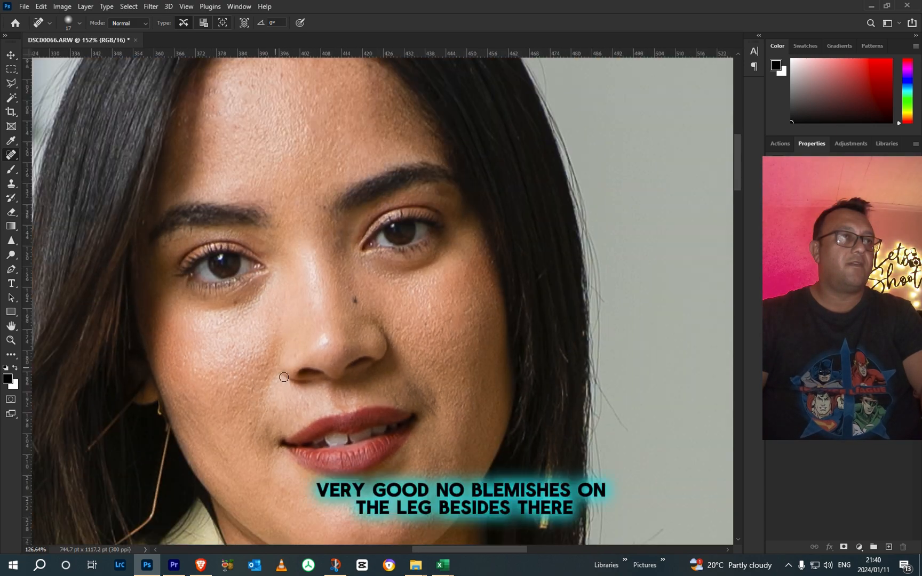
left_click_drag(341, 378, 381, 243)
scroll(381, 243, "down", 4)
left_click_drag(394, 451, 420, 216)
left_click_drag(389, 404, 360, 311)
scroll(361, 312, "up", 5)
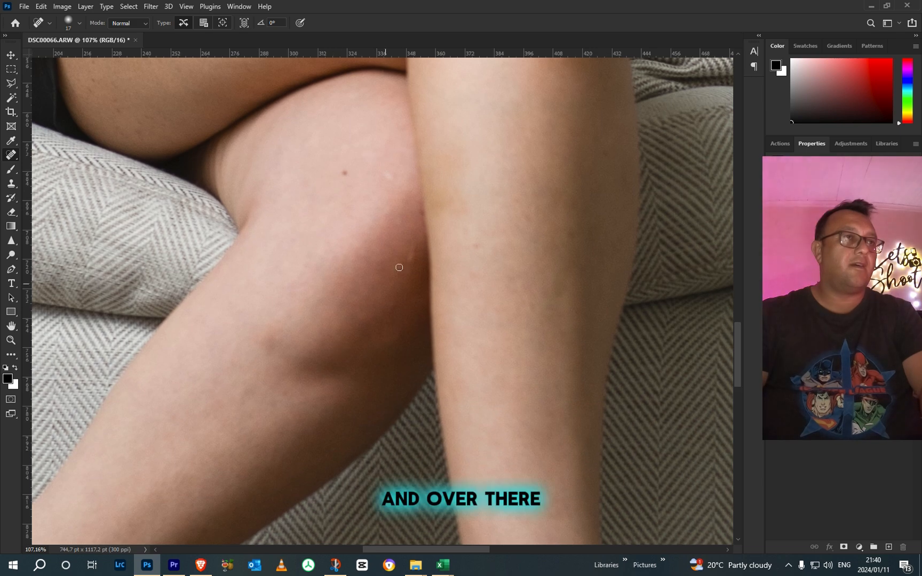
right_click(372, 282)
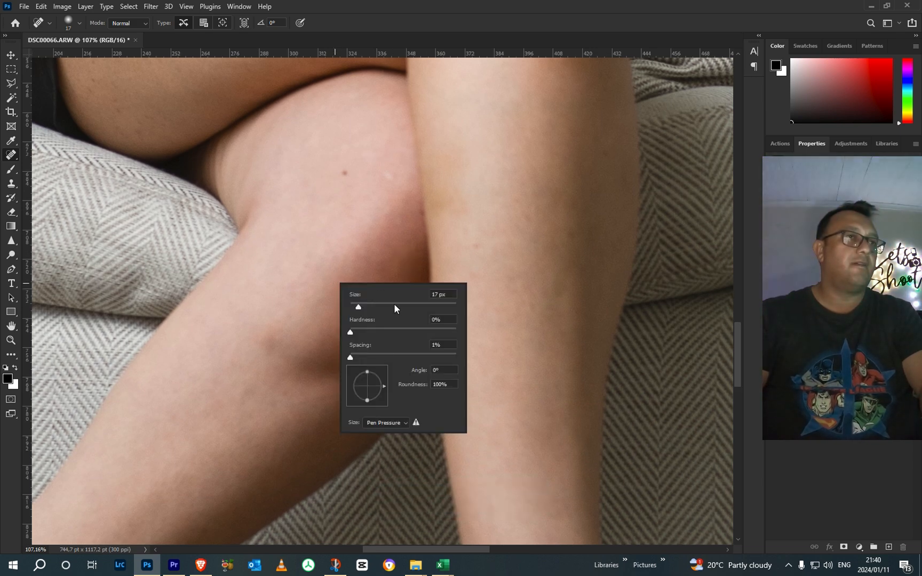
left_click(374, 305)
mouse_move(278, 342)
left_mouse_down()
mouse_move(280, 333)
mouse_move(264, 340)
left_mouse_up()
scroll(334, 406, "down", 5)
left_click_drag(403, 323, 597, 324)
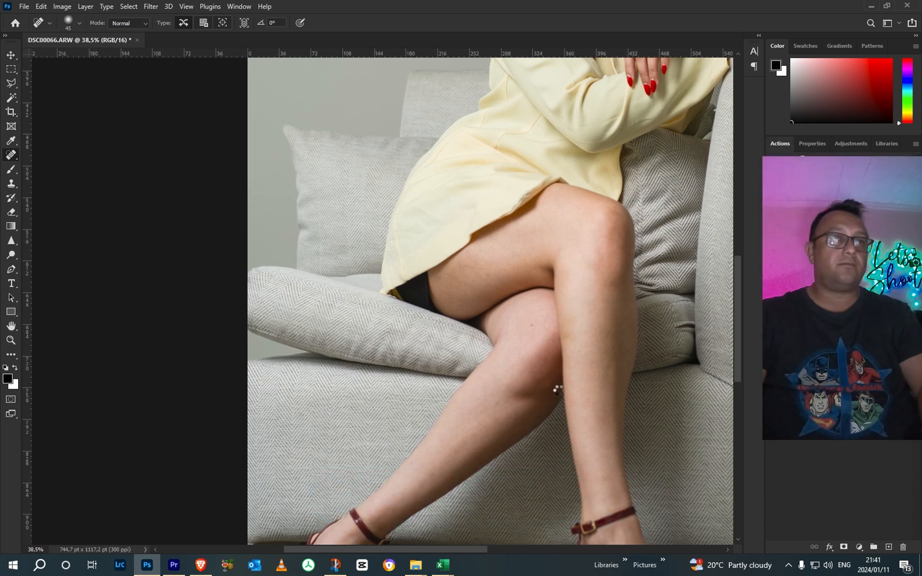
Step: Soften the skin of the legs on the Background copy layer with the History Brush at 190 px and 34% opacity
scroll(541, 384, "up", 1)
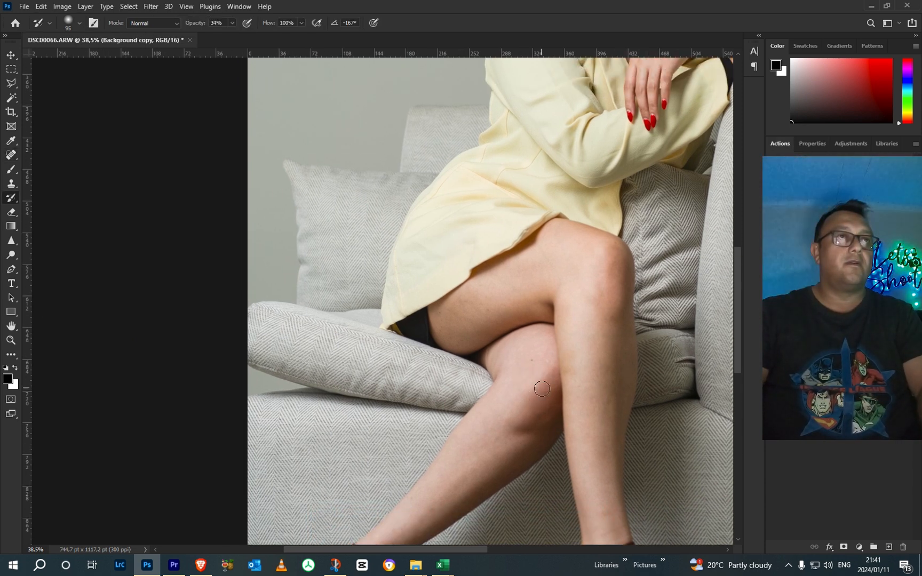
scroll(542, 387, "up", 5)
left_click_drag(545, 397, 495, 235)
right_click(503, 218)
left_click(613, 185)
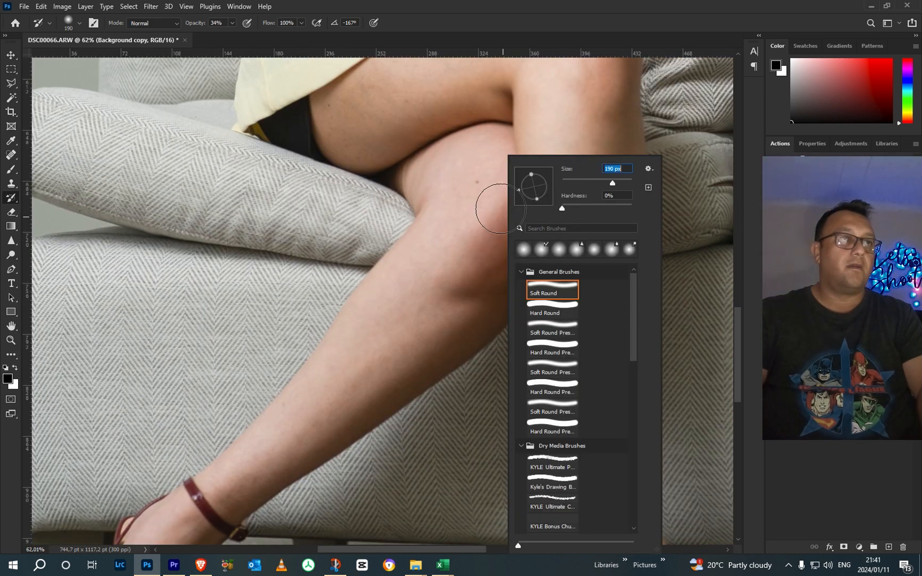
left_click(501, 209)
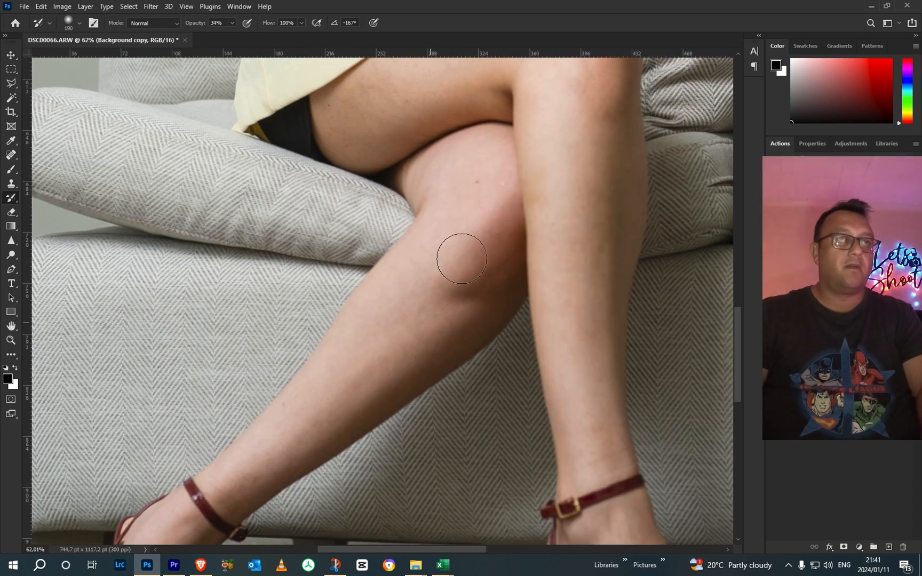
left_click_drag(350, 376, 357, 372)
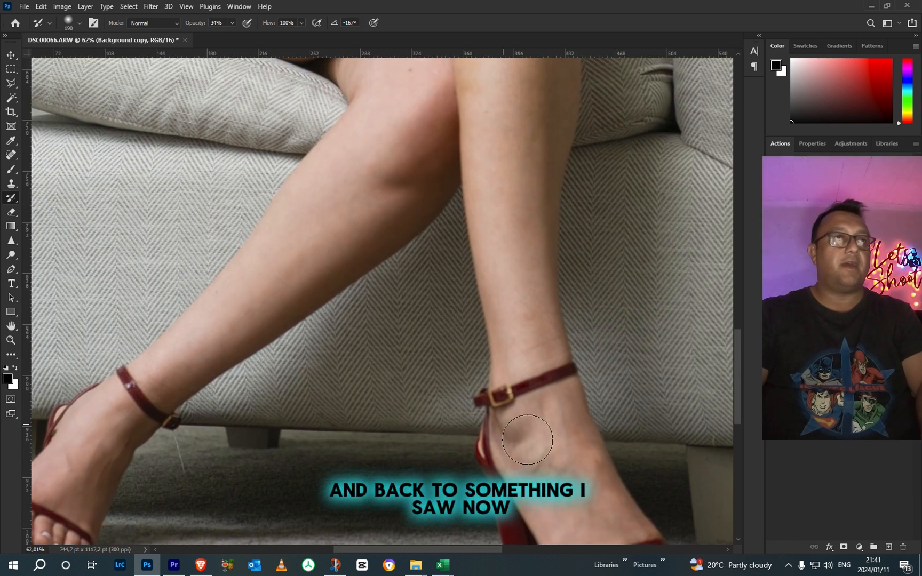
left_click_drag(521, 226, 511, 403)
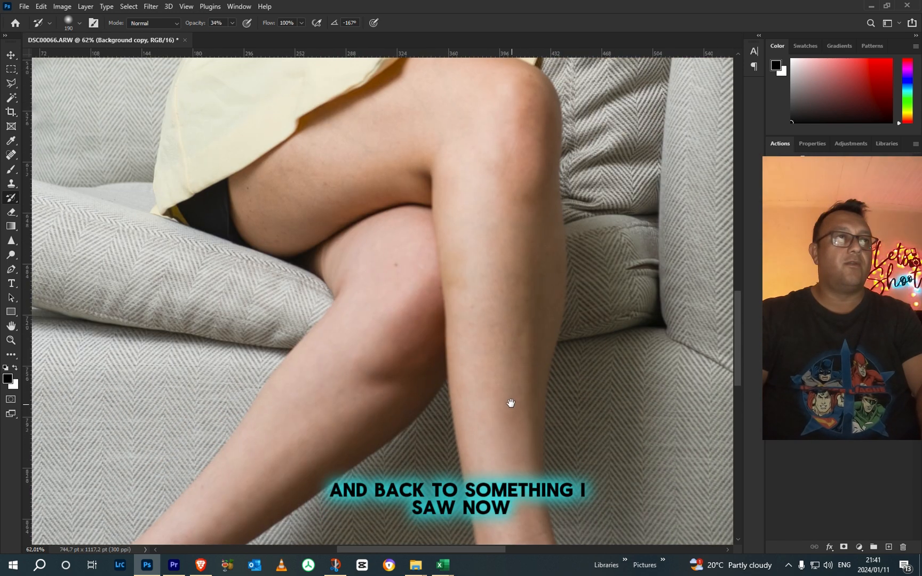
left_click_drag(495, 177, 496, 318)
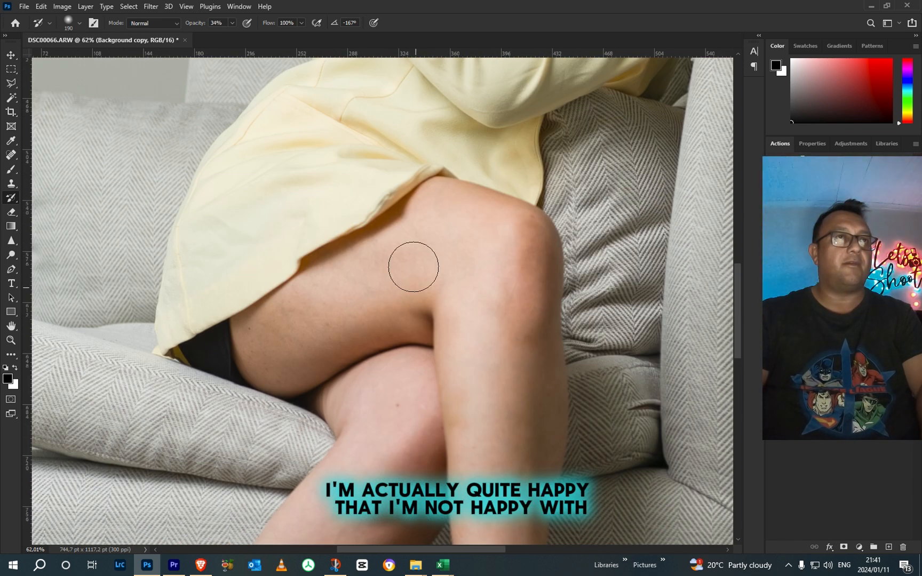
Step: Reduce the History Brush to 81 px and soften the skin on the neck and the chest around the necklaces
left_click_drag(422, 254, 335, 502)
left_click_drag(439, 339, 396, 523)
scroll(402, 359, "up", 6)
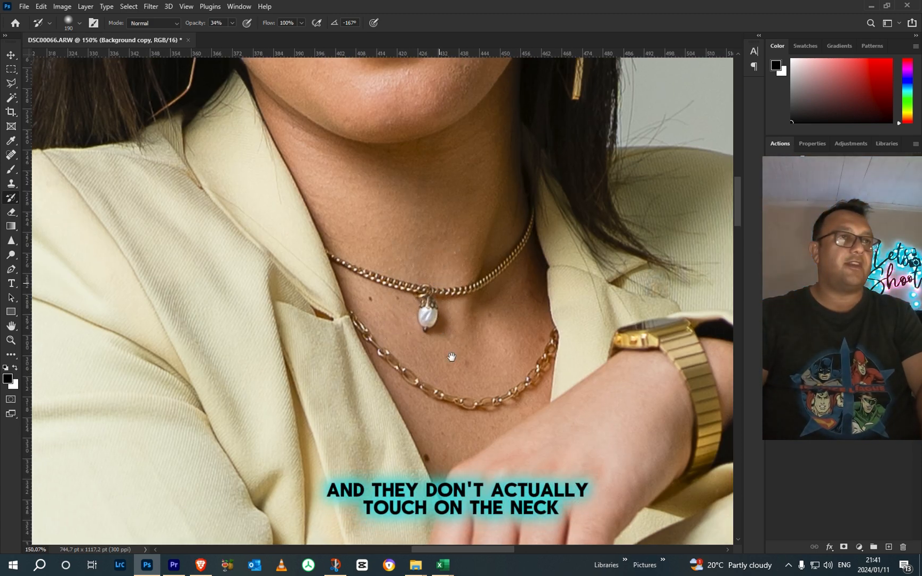
left_click_drag(444, 322, 455, 426)
right_click(486, 320)
left_click_drag(324, 276, 330, 262)
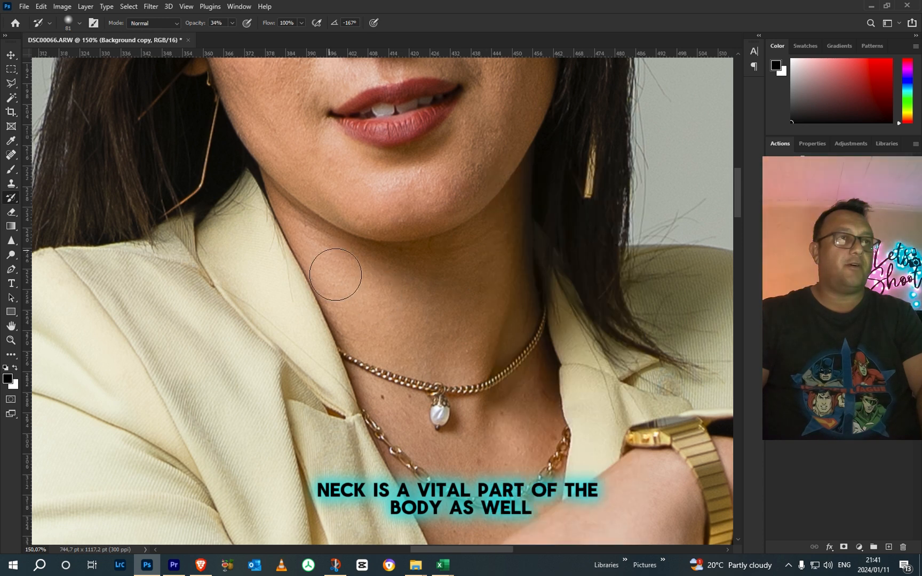
left_click_drag(488, 252, 494, 290)
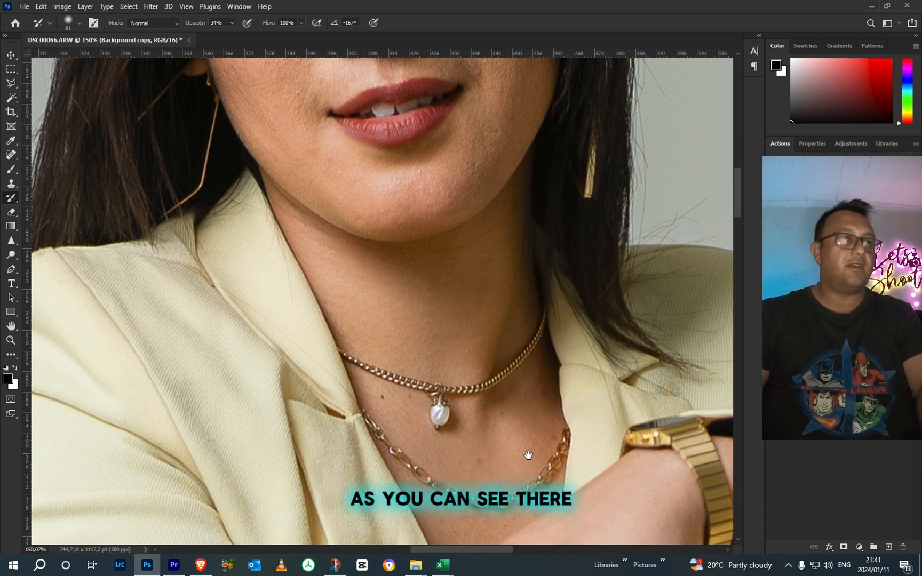
left_click_drag(530, 455, 496, 306)
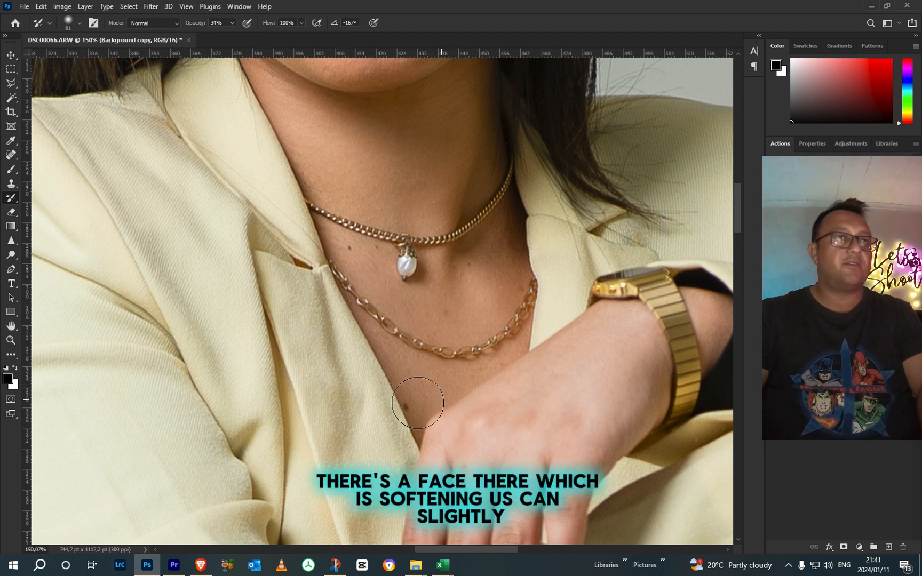
Step: Soften the cheeks and chin with the 81 px History Brush, and the finer areas around the nose, mouth and eyes at 31 px
left_click_drag(453, 335, 497, 526)
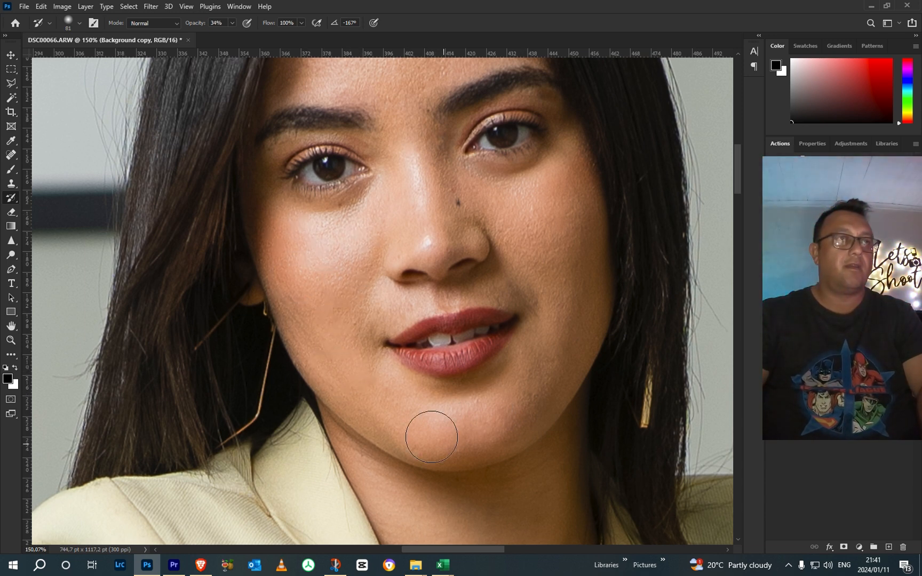
left_click_drag(545, 243, 565, 409)
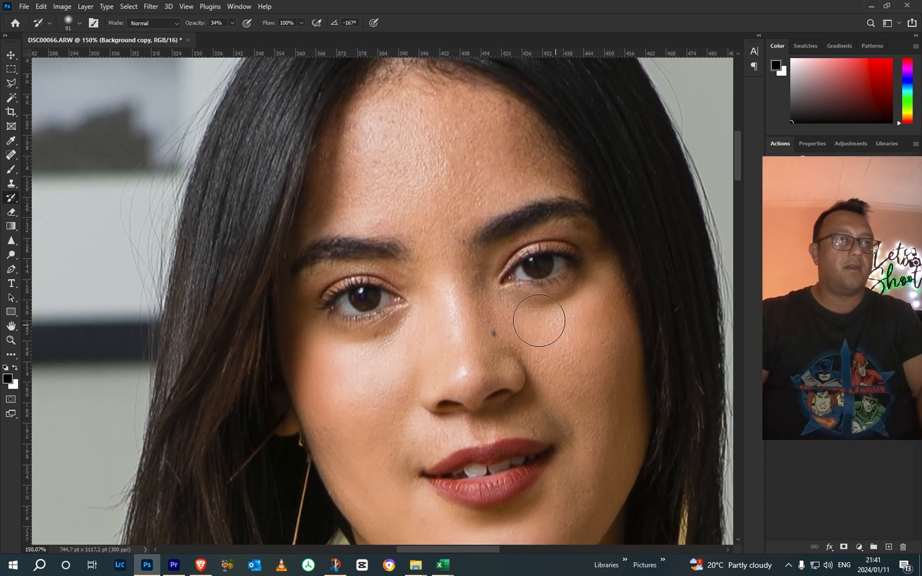
right_click(550, 360)
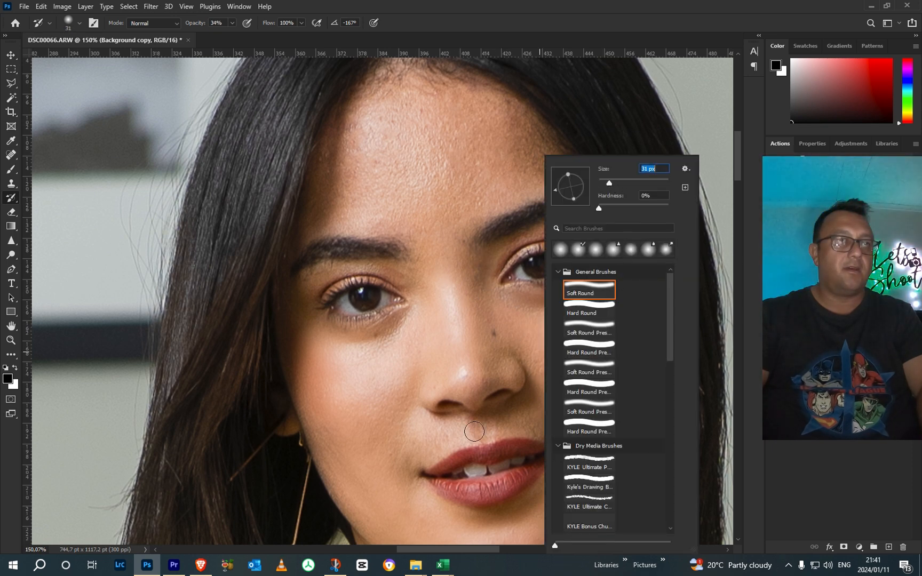
key("Return")
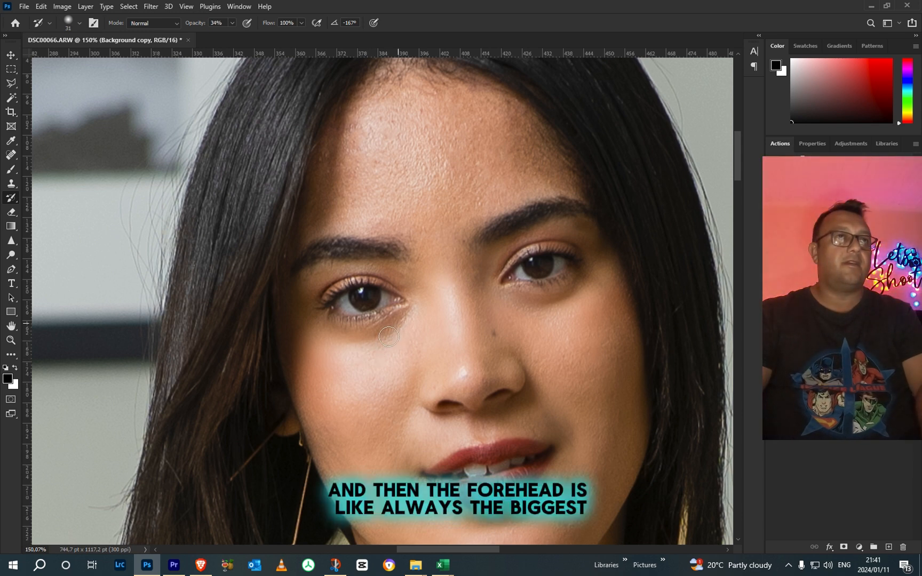
Step: Set the History Brush to 61 px and smooth the skin texture across the forehead
scroll(445, 294, "up", 2)
right_click(456, 260)
left_click_drag(525, 183, 535, 181)
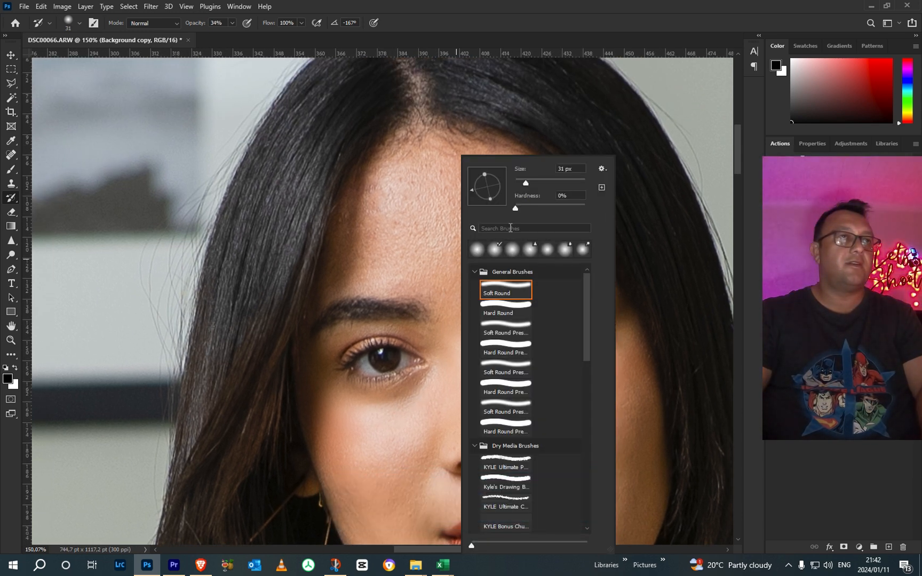
left_click(431, 231)
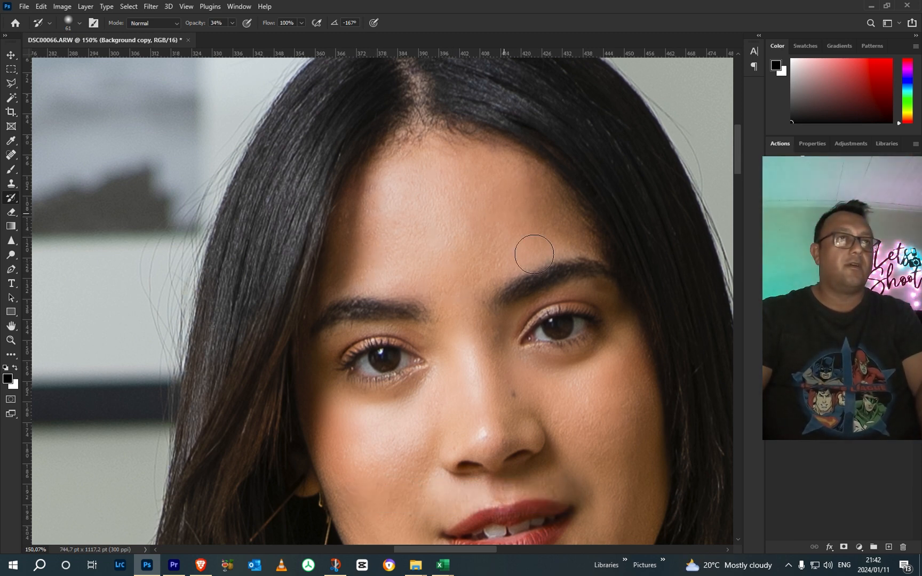
Step: Check the softened face and upper body, and flatten the image into a single Background layer
scroll(526, 320, "down", 5)
left_click_drag(542, 344, 479, 135)
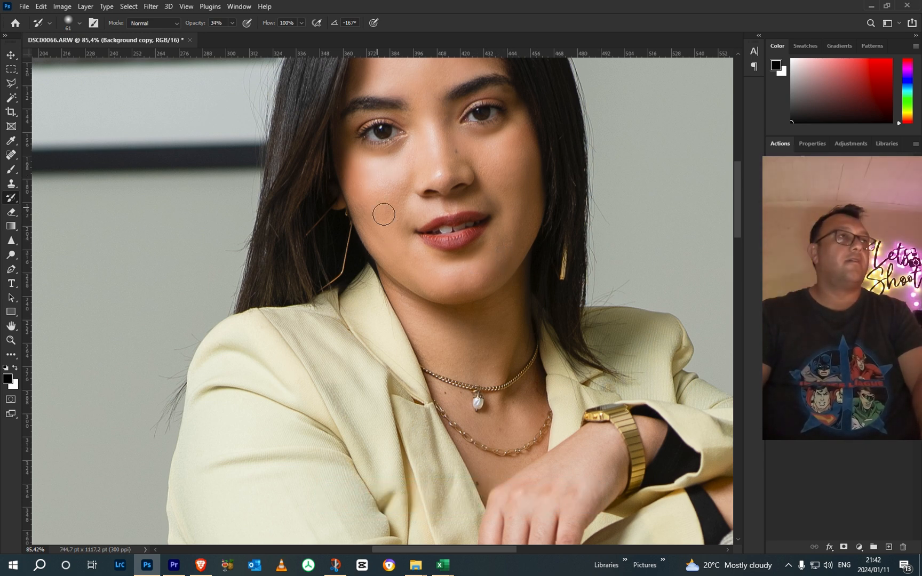
left_click(85, 7)
left_click(109, 434)
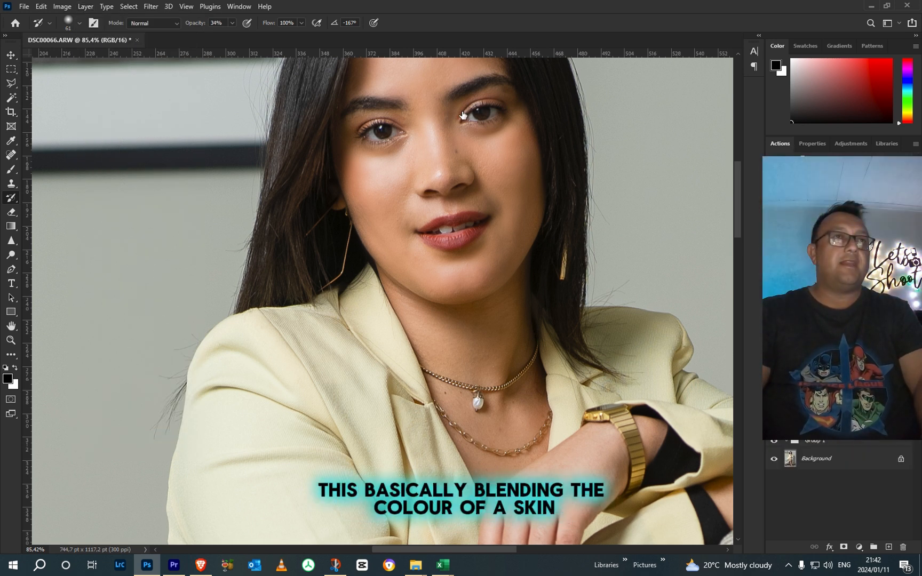
Step: Blend the skin colour across the cheeks and chin on the Colour layer with the Mixer Brush at 75 px
left_click(429, 211)
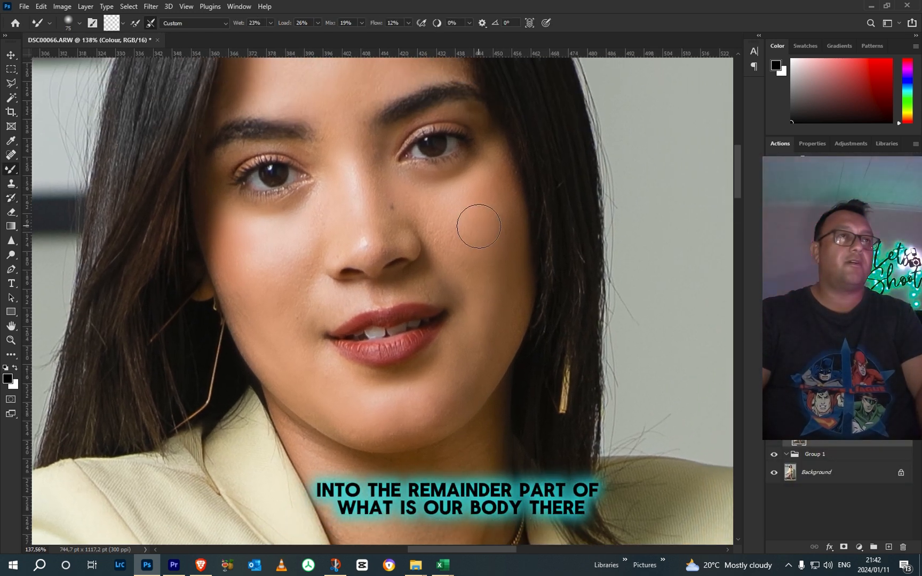
scroll(479, 226, "up", 2)
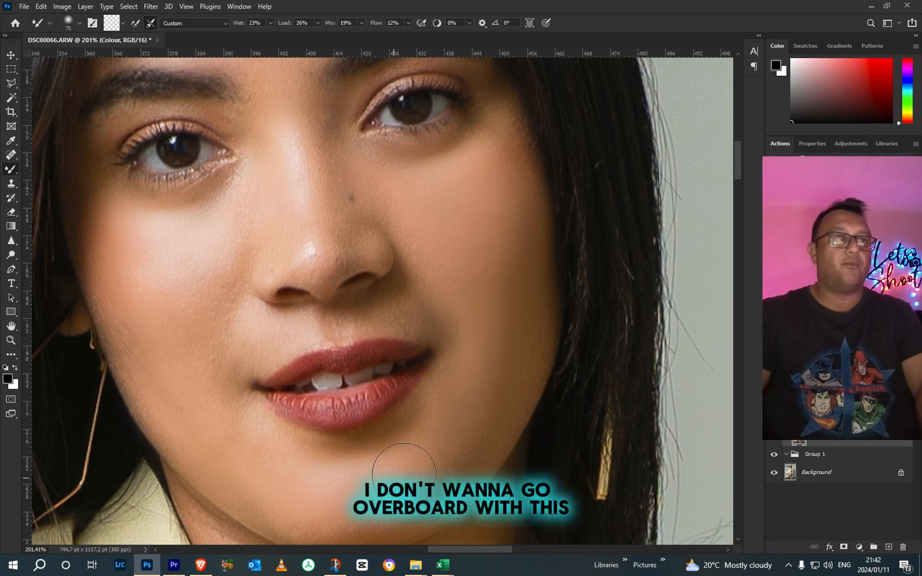
left_click_drag(404, 474, 543, 323)
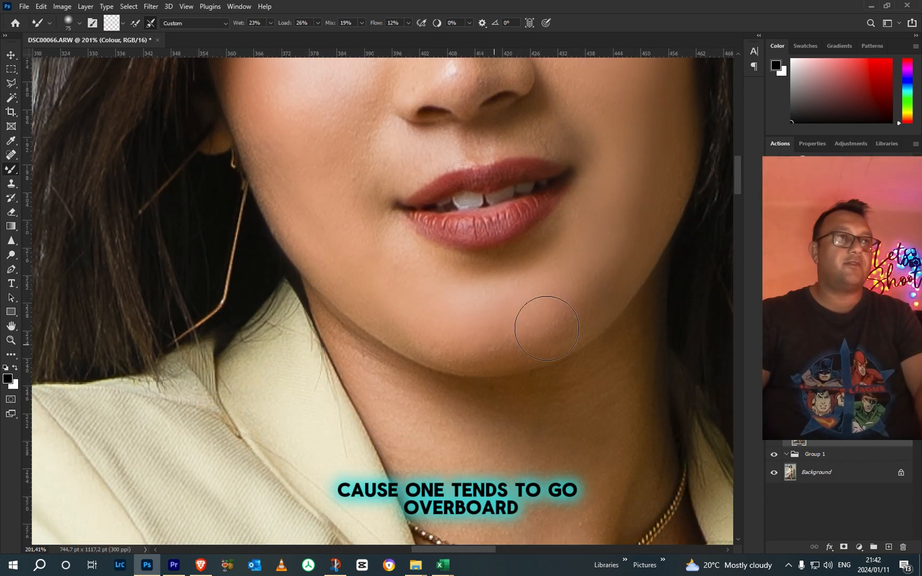
mouse_move(259, 125)
left_mouse_down()
mouse_move(329, 216)
mouse_move(313, 264)
left_mouse_up()
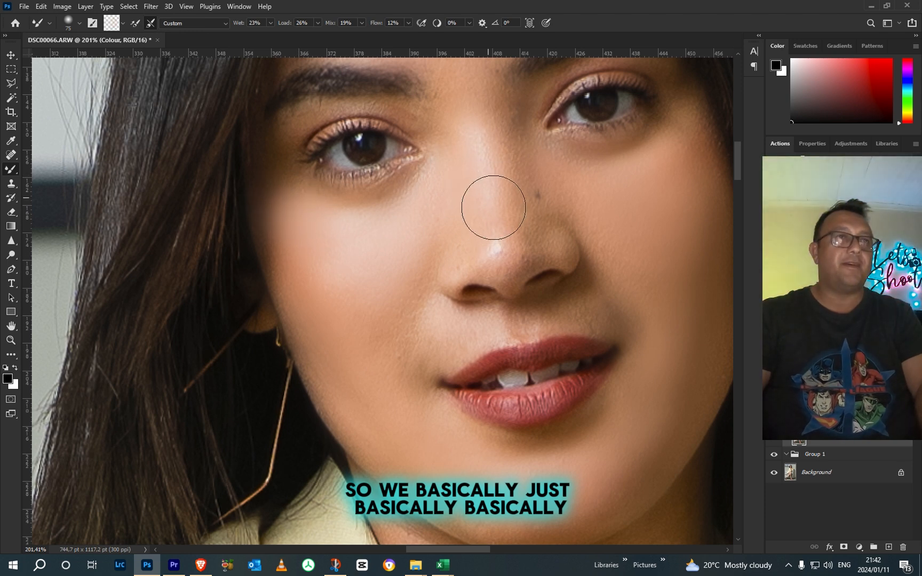
Step: Reduce the Mixer Brush to 36 px and blend the skin colour around the nose
right_click(565, 158)
left_click(629, 181)
mouse_move(497, 257)
left_mouse_down()
mouse_move(504, 245)
mouse_move(500, 252)
left_mouse_up()
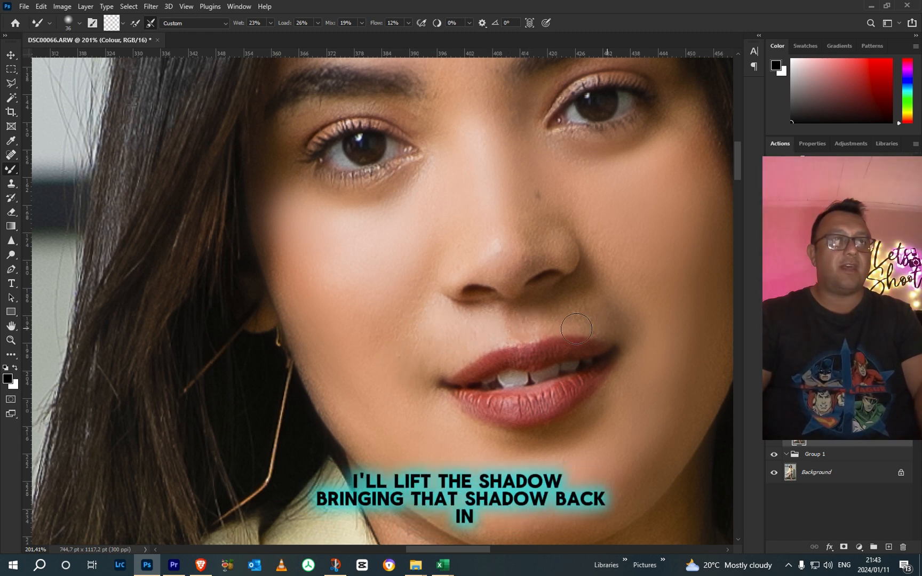
Step: Enlarge the Mixer Brush to 81 px and blend the shadow beside the mouth, the cheeks and the forehead
right_click(648, 259)
left_click_drag(725, 185, 741, 184)
left_click(644, 229)
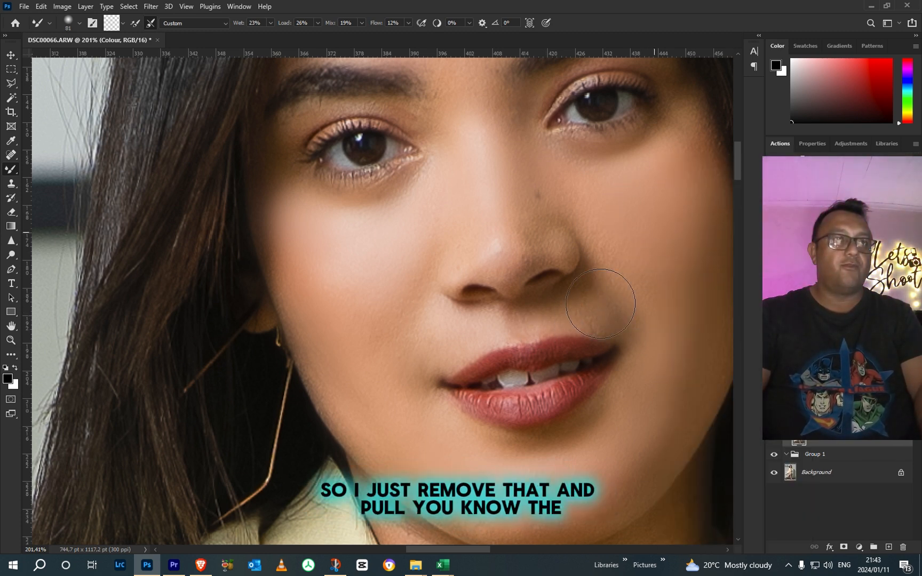
scroll(623, 273, "down", 4)
scroll(629, 308, "up", 4)
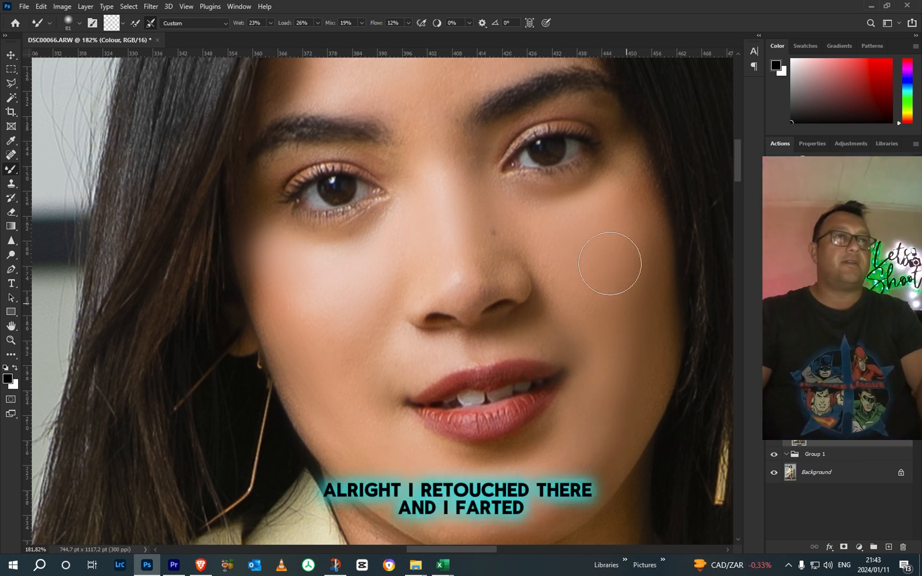
left_click_drag(439, 218, 461, 369)
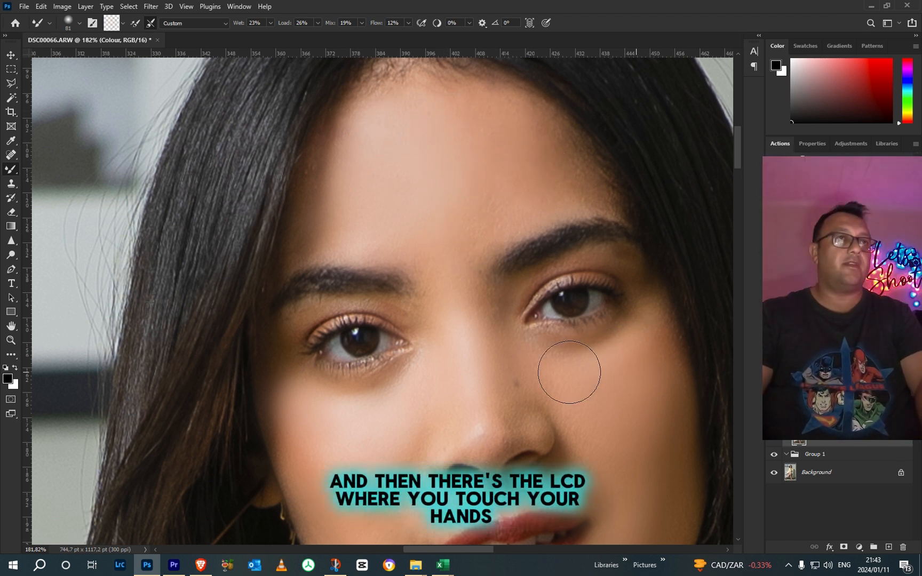
Step: Blend the skin colour on the hand below the gold watch with the 81 px Mixer Brush
scroll(304, 405, "down", 5)
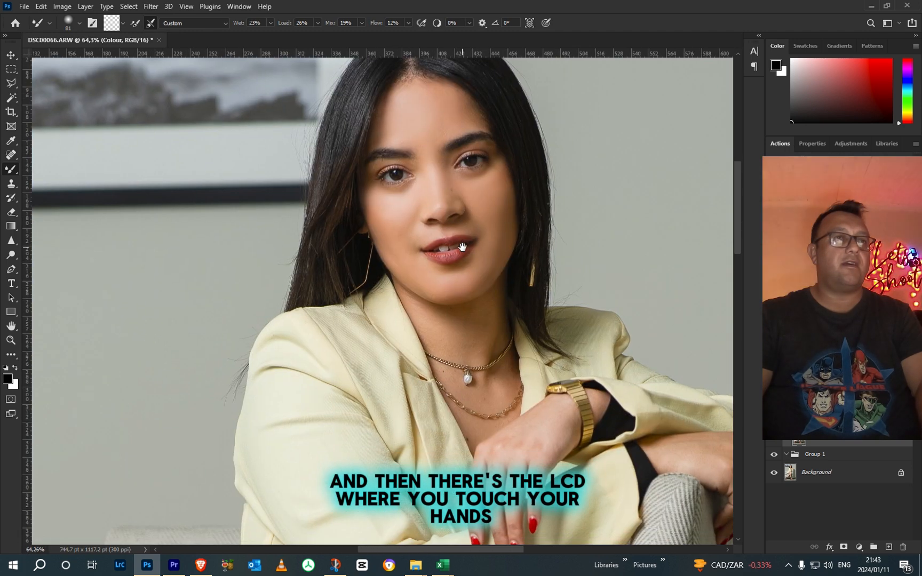
scroll(529, 442, "up", 3)
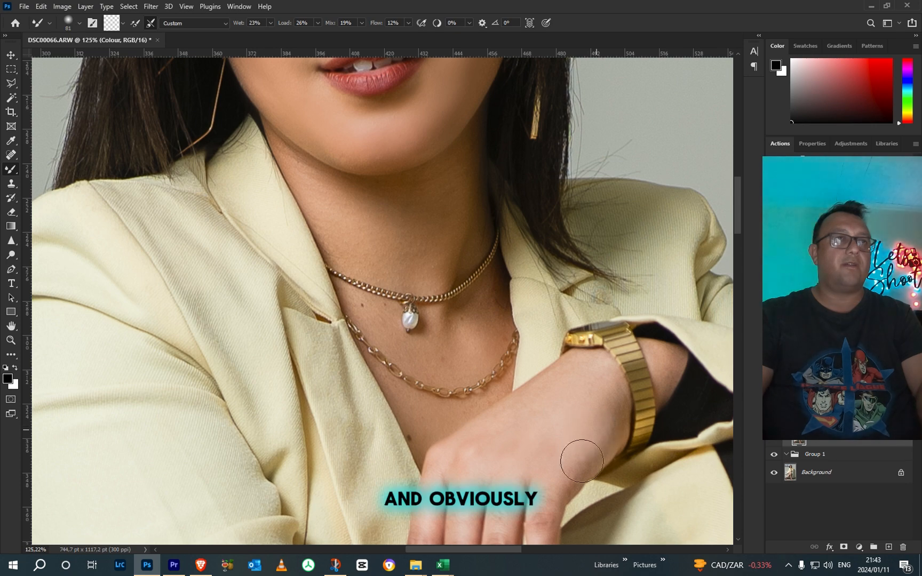
left_click_drag(555, 438, 533, 130)
Step: Stretch the highlights along the knee and shins of the crossed legs with the Mixer Brush, enlarging it to 91 px and 124 px
scroll(512, 307, "down", 12)
scroll(503, 355, "down", 2)
left_click_drag(463, 445, 478, 226)
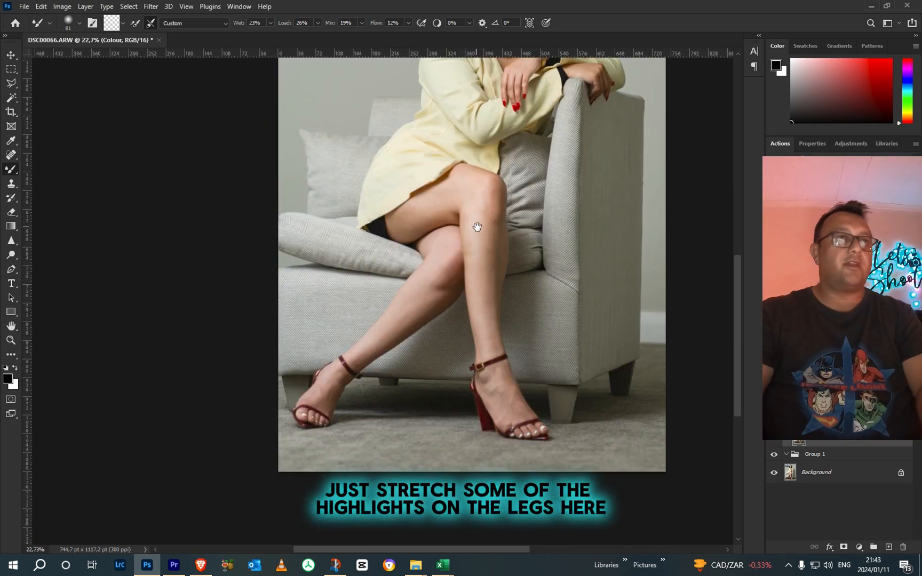
scroll(478, 219, "up", 4)
right_click(483, 174)
left_click_drag(578, 185, 573, 185)
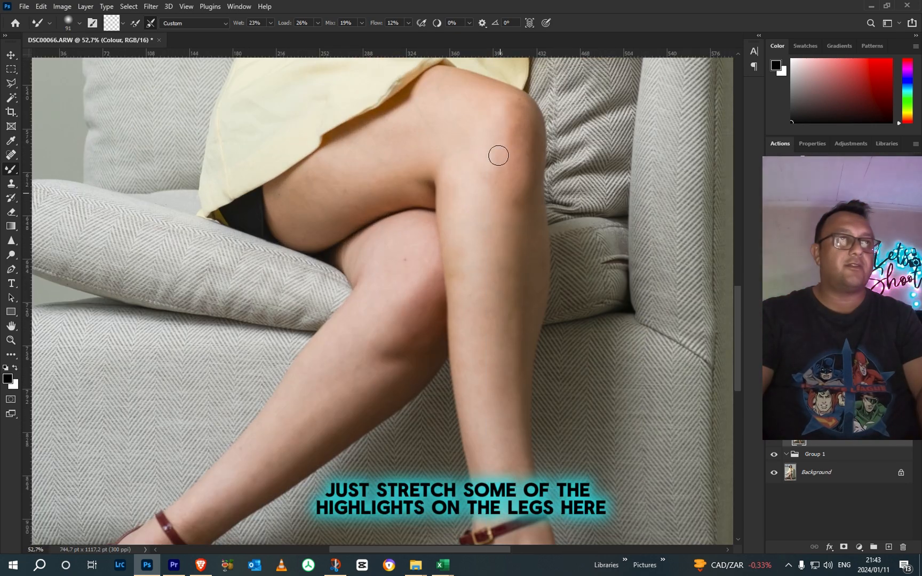
right_click(516, 210)
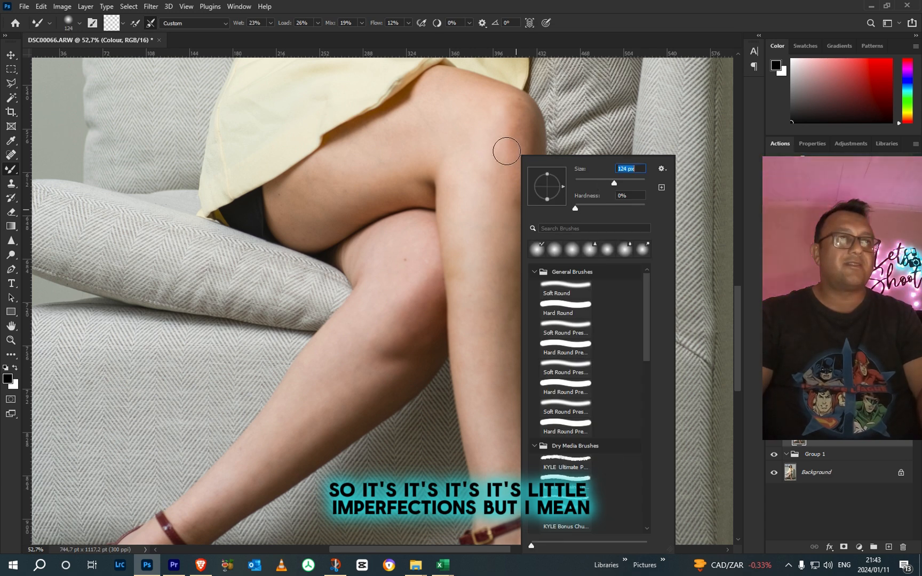
left_click(507, 152)
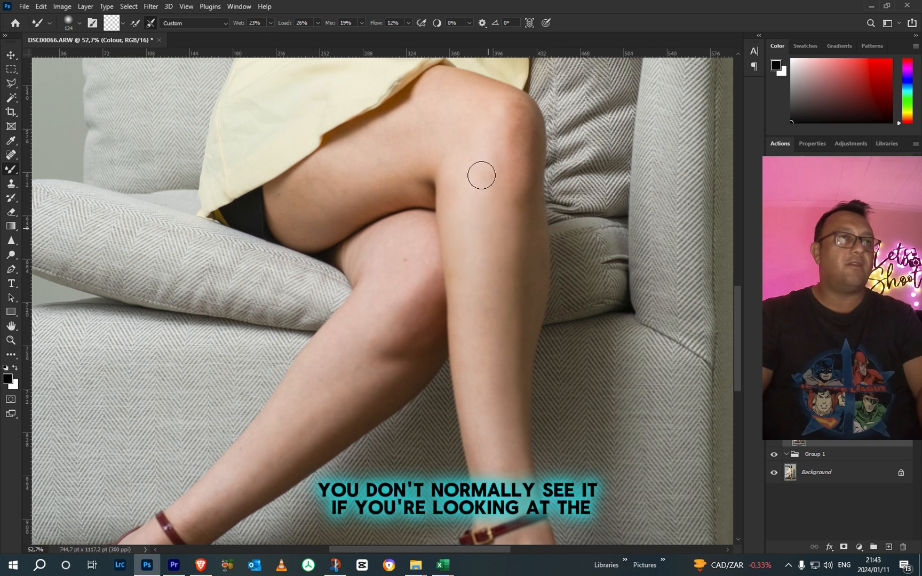
left_click_drag(428, 414, 486, 232)
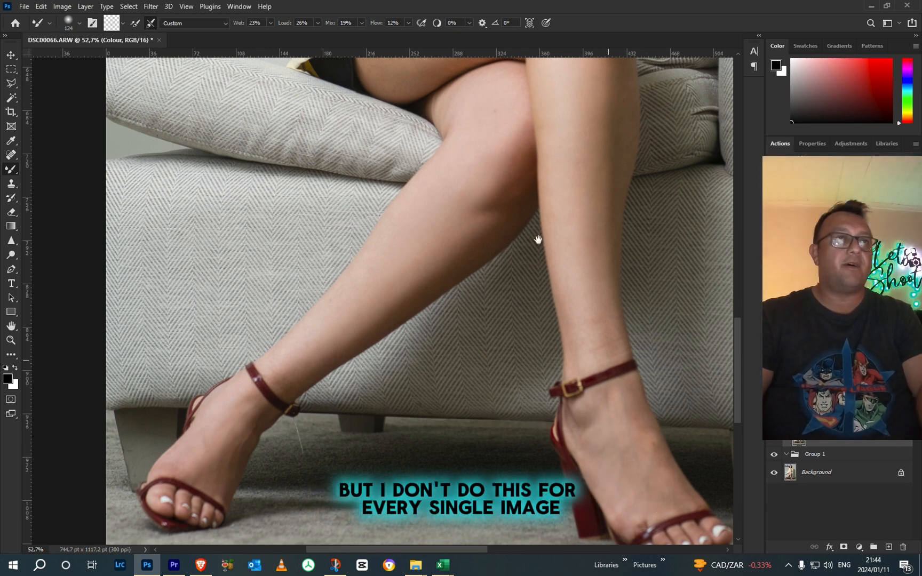
Step: Set the Mixer Brush to 168 px and blend the skin tones along the thigh below the jacket hem, undoing the last stroke
left_click_drag(548, 124, 588, 397)
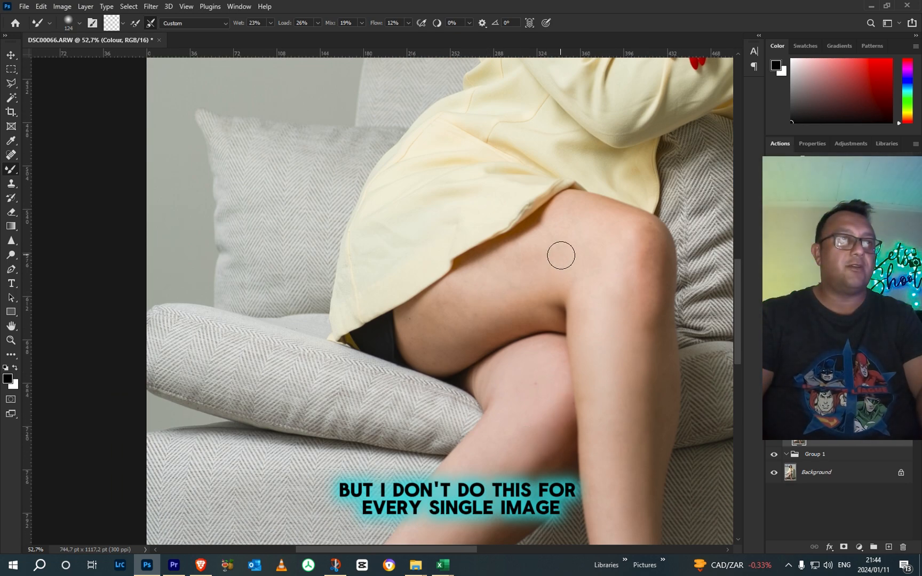
scroll(560, 253, "up", 2)
right_click(531, 269)
left_click(519, 274)
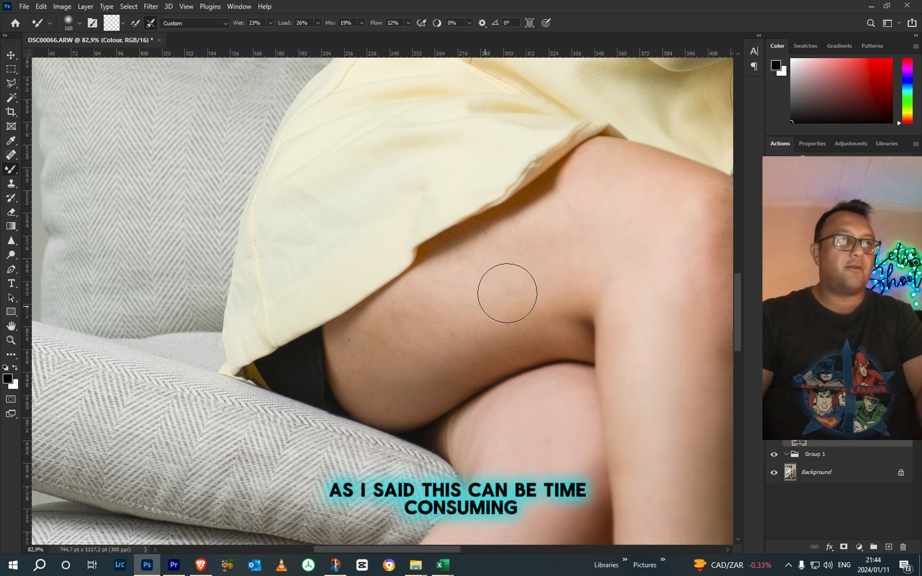
mouse_move(428, 352)
left_mouse_down()
mouse_move(430, 312)
mouse_move(557, 308)
mouse_move(370, 369)
mouse_move(381, 340)
mouse_move(429, 364)
left_mouse_up()
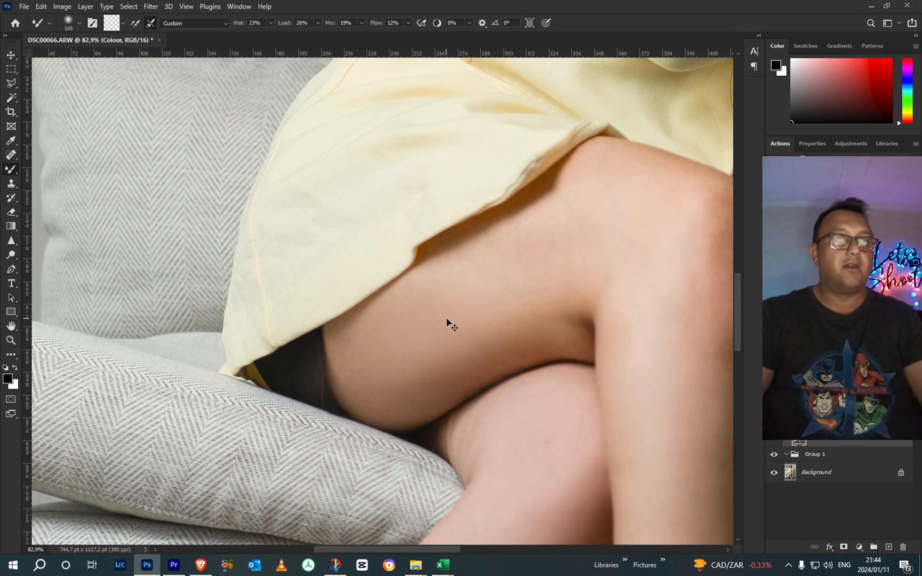
key("ctrl+z")
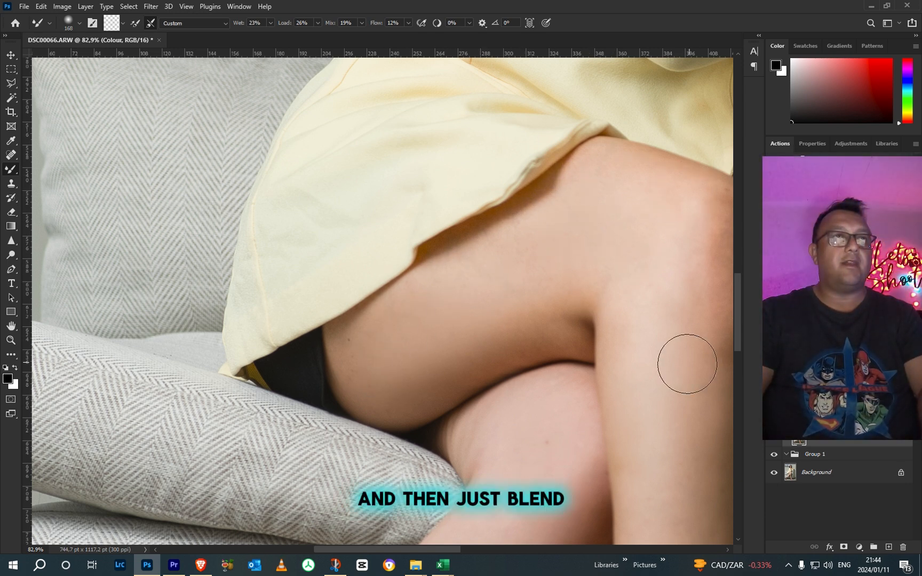
Step: Blend the skin colour over the upper knee and down the shin with the 168 px Mixer Brush
left_click_drag(694, 353, 537, 204)
left_click_drag(546, 124, 534, 194)
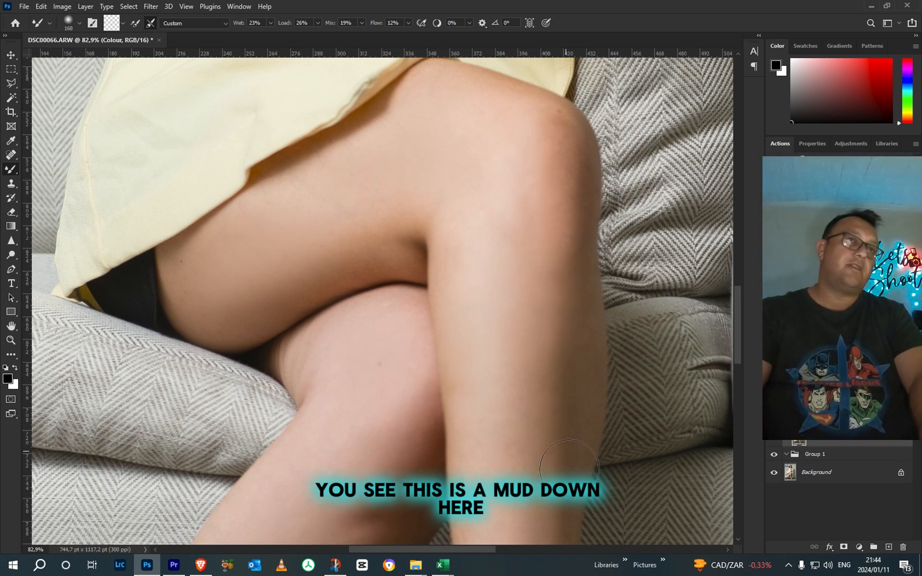
left_click_drag(557, 381, 539, 314)
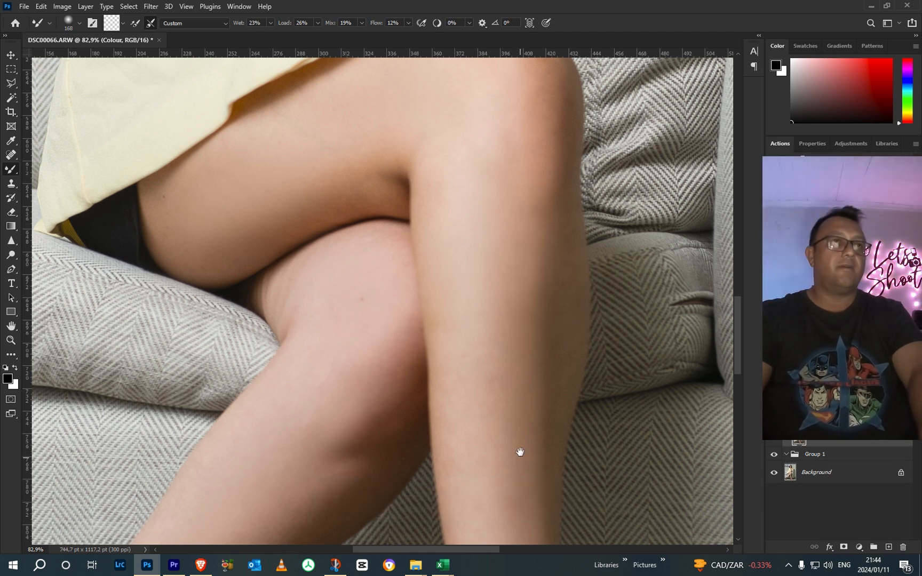
left_click_drag(518, 453, 512, 232)
scroll(488, 322, "down", 9)
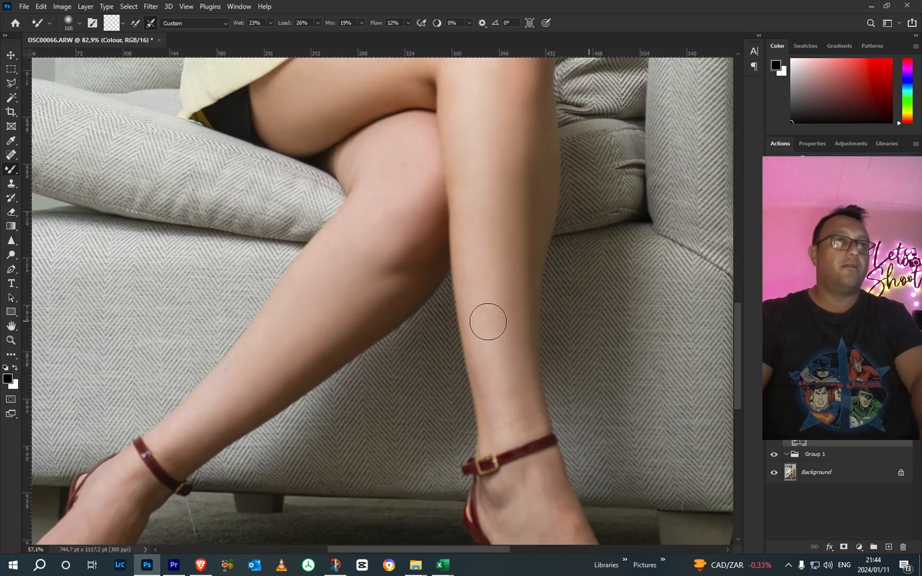
scroll(495, 306, "up", 4)
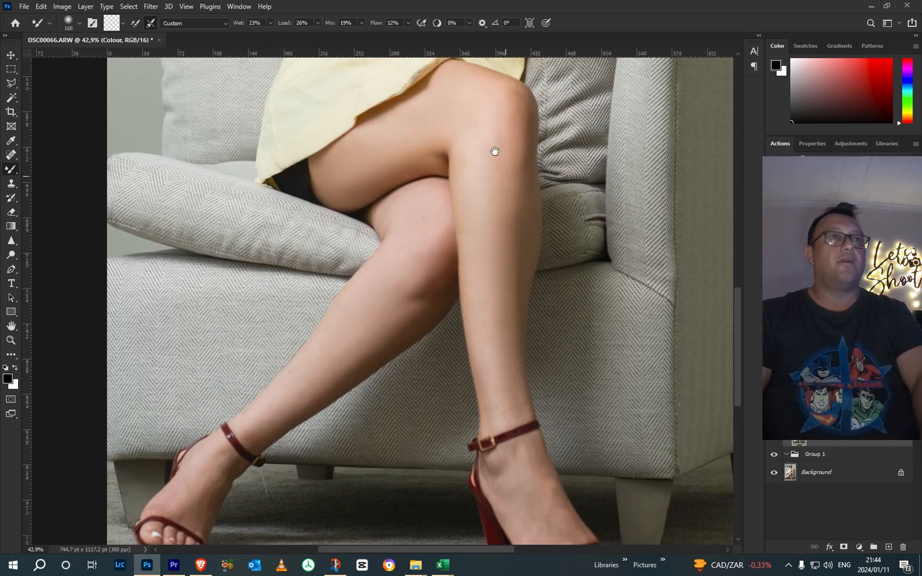
Step: Check the blended skin on the whole figure and flatten the image into a single Background layer
scroll(497, 308, "down", 8)
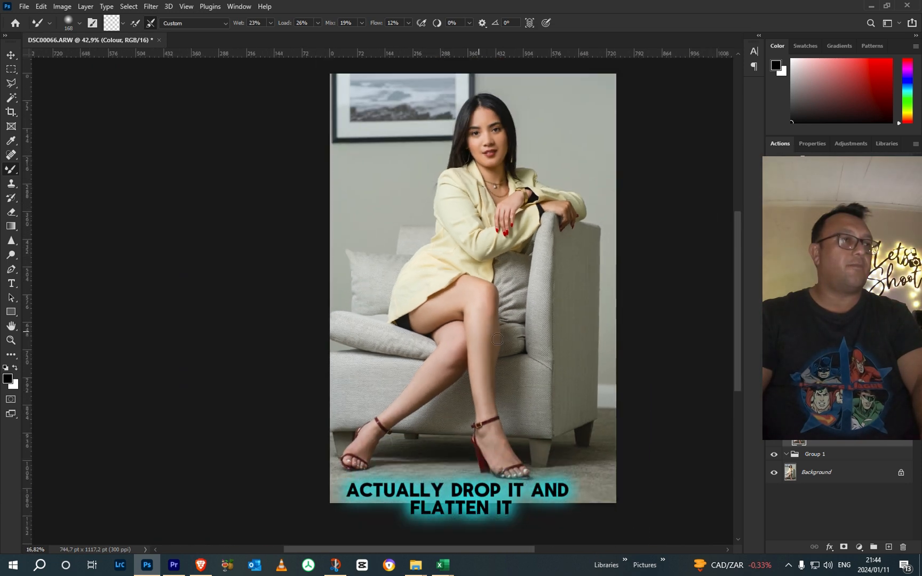
scroll(497, 339, "up", 3)
left_click(86, 6)
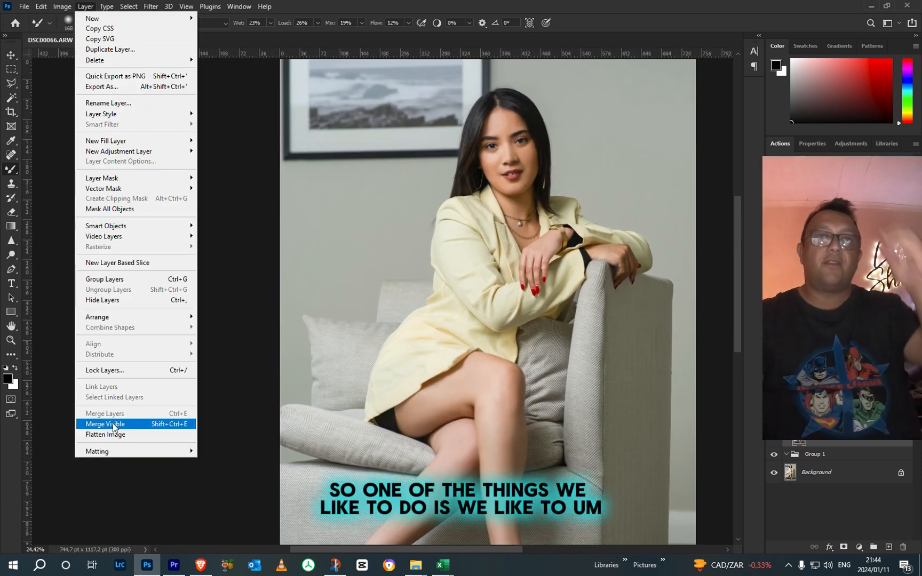
left_click(106, 435)
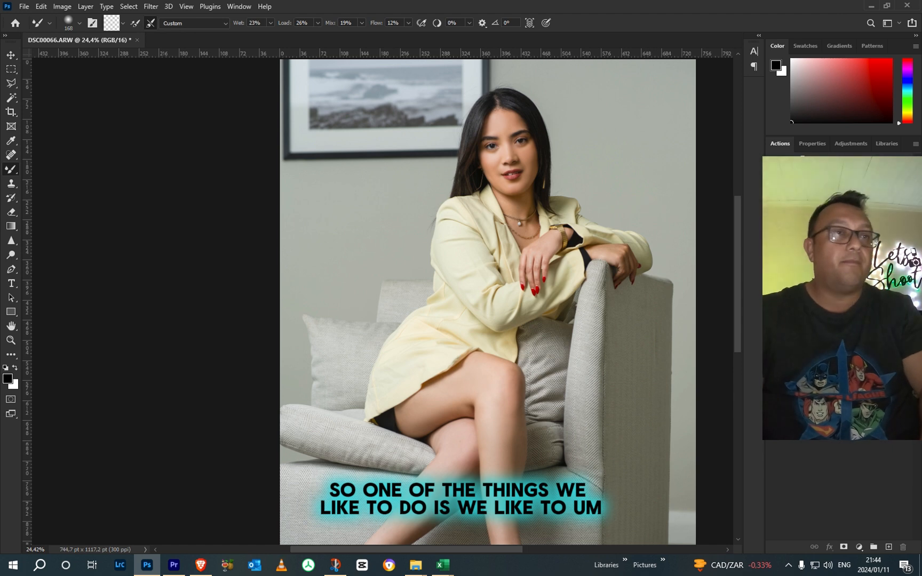
Step: Remove the loose white thread hanging from the ankle strap over the carpet with the Clone Stamp at 17 px
scroll(561, 286, "down", 3)
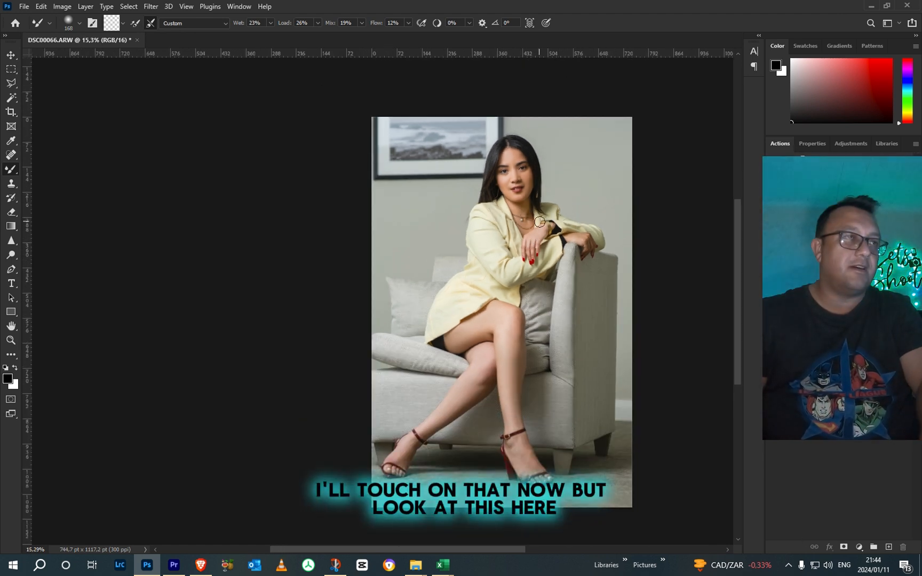
scroll(443, 437, "up", 10)
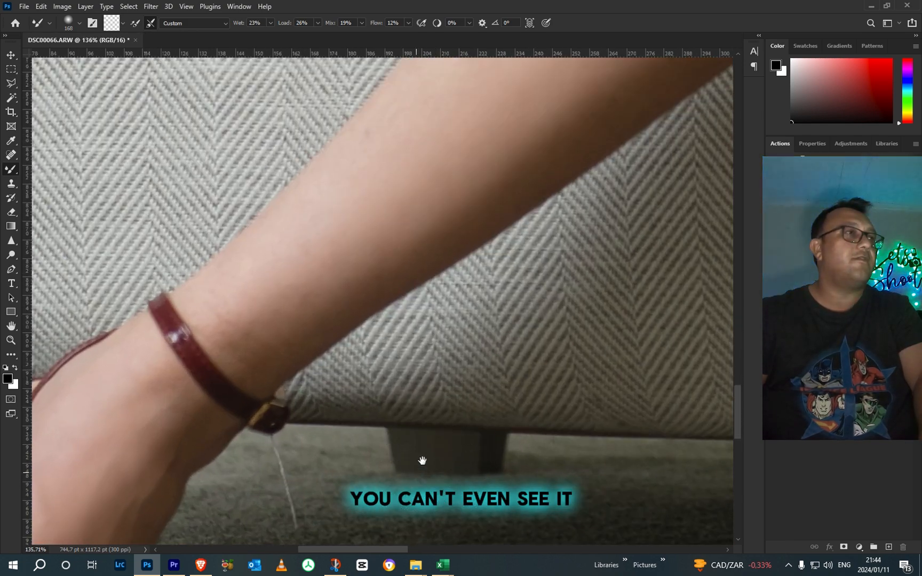
left_click_drag(422, 460, 483, 346)
scroll(370, 166, "up", 3)
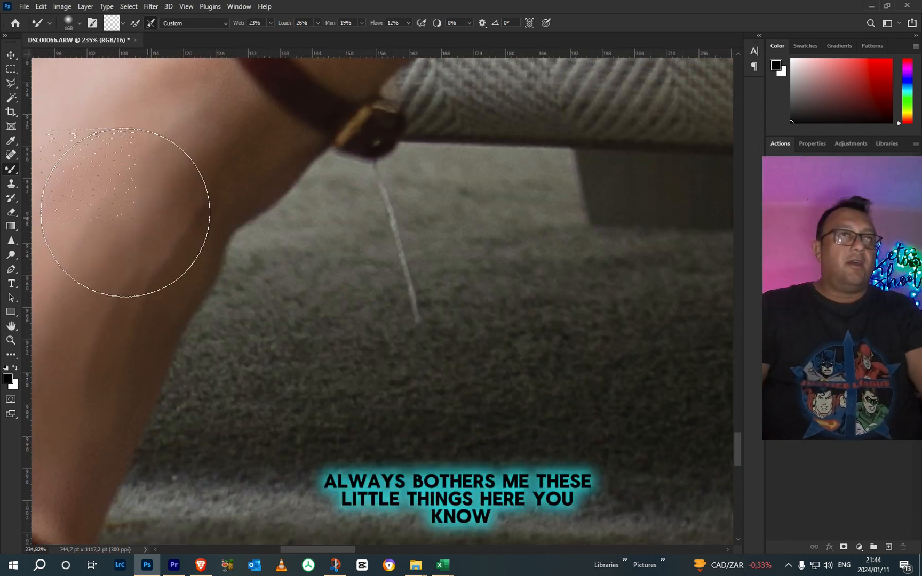
left_click(11, 183)
right_click(502, 296)
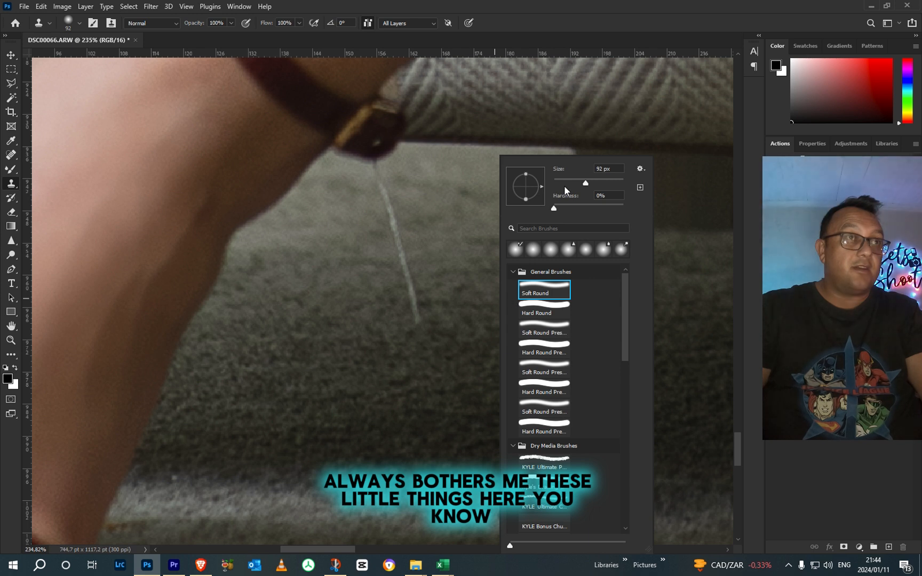
left_click(560, 182)
key("Return")
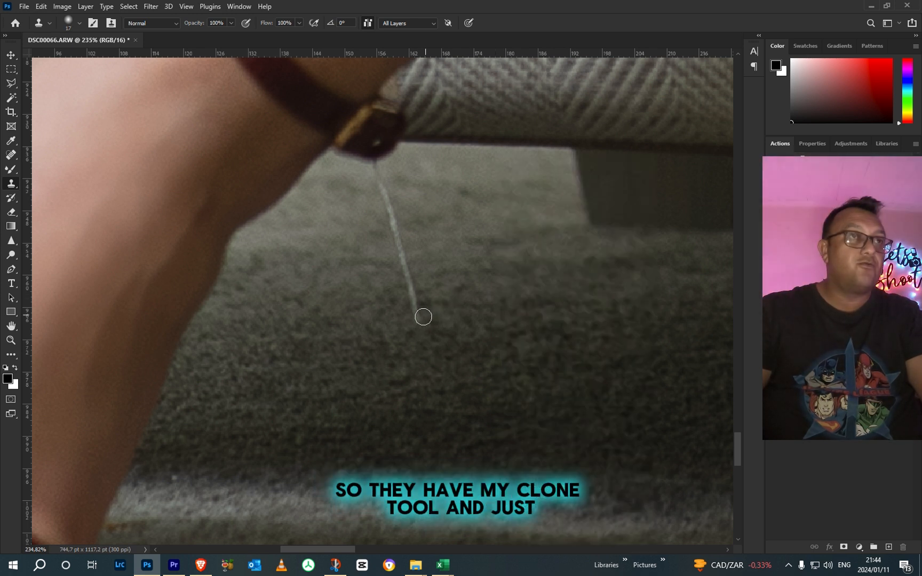
mouse_move(430, 315)
left_mouse_down()
mouse_move(418, 317)
mouse_move(377, 165)
left_mouse_up()
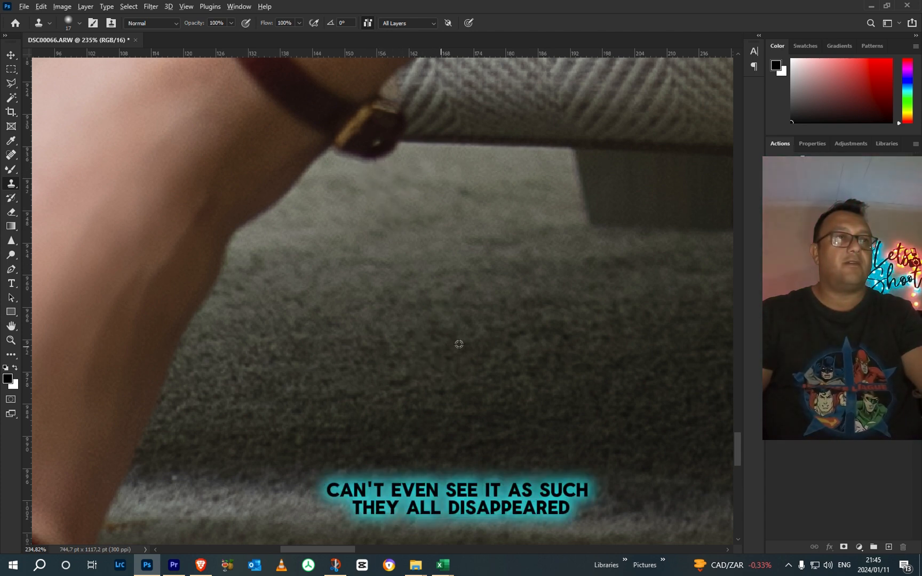
Step: Add a Gradient Map adjustment layer above the flattened Background layer
scroll(492, 327, "down", 10)
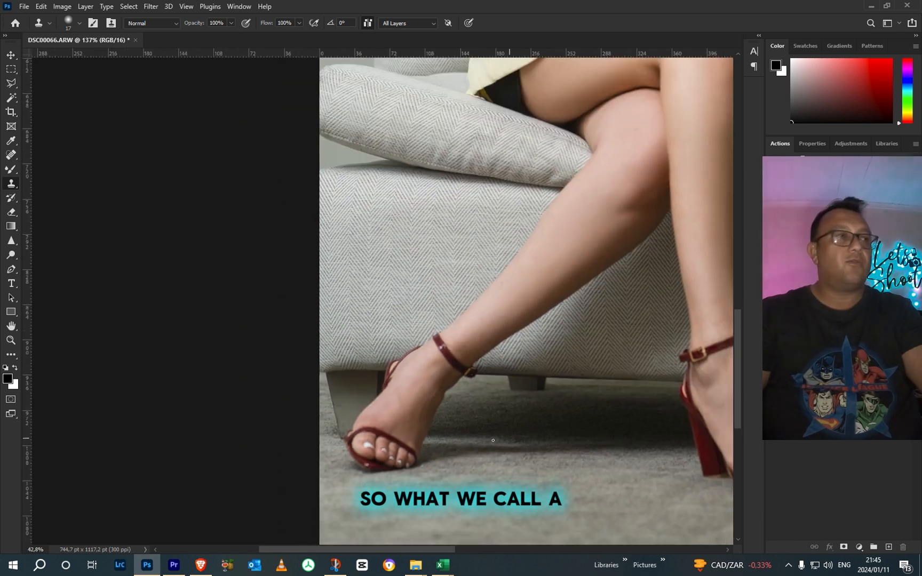
scroll(495, 443, "down", 4)
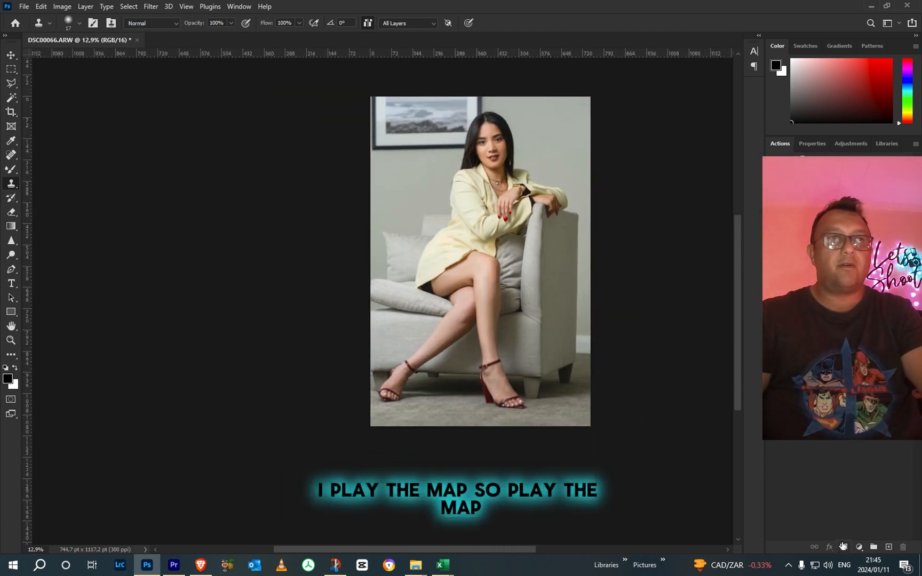
left_click(858, 547)
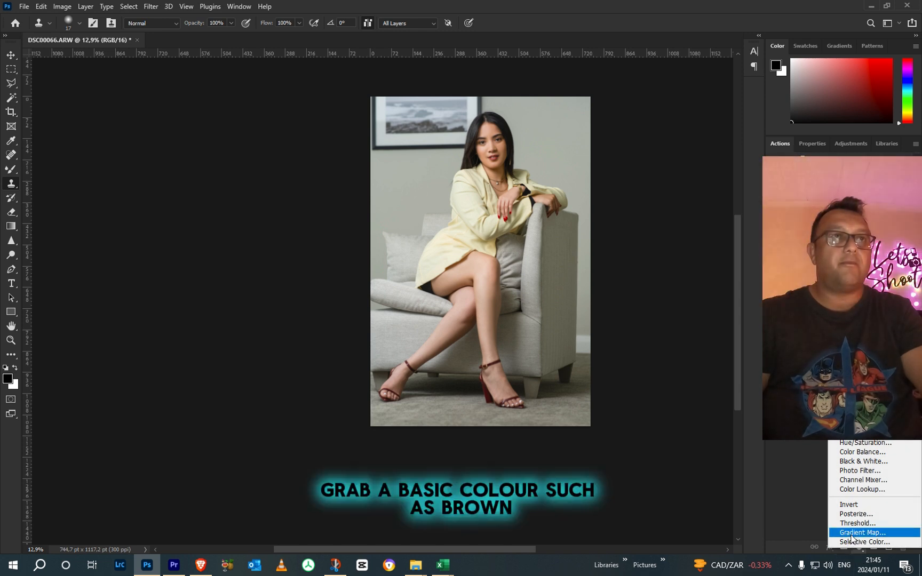
left_click(852, 533)
Step: Edit the gradient map's gradient and set its black shadow stop to dark brown #31160b
left_click(832, 179)
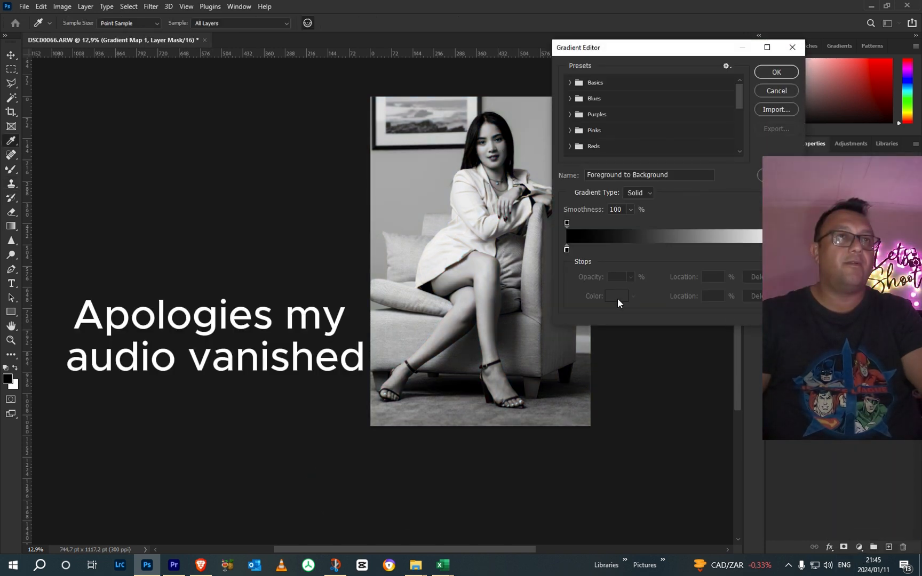
left_click(566, 249)
left_click(618, 295)
left_click_drag(630, 262, 584, 245)
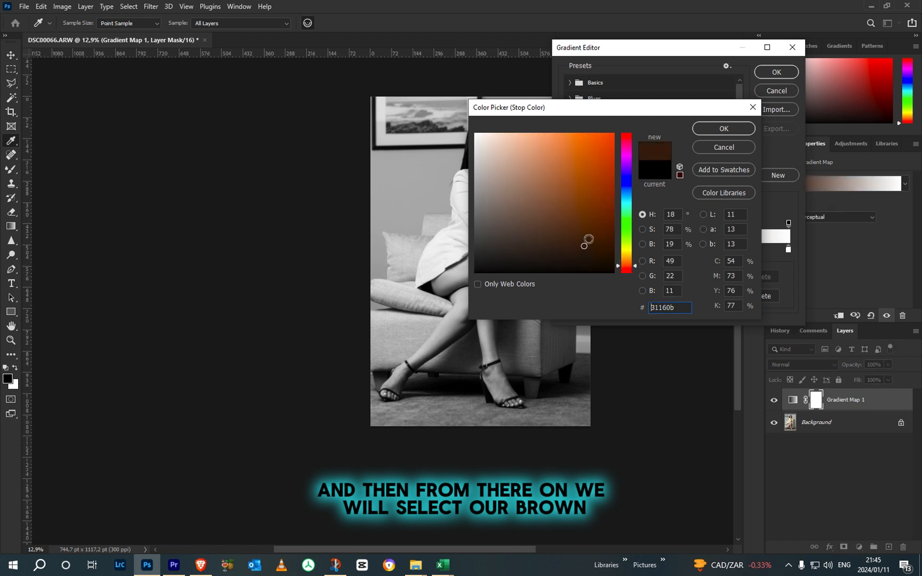
left_click(709, 129)
Step: Set the gradient's white highlight stop to pale yellowish brown #b38c65 and accept the custom gradient
left_click(788, 250)
left_click(617, 296)
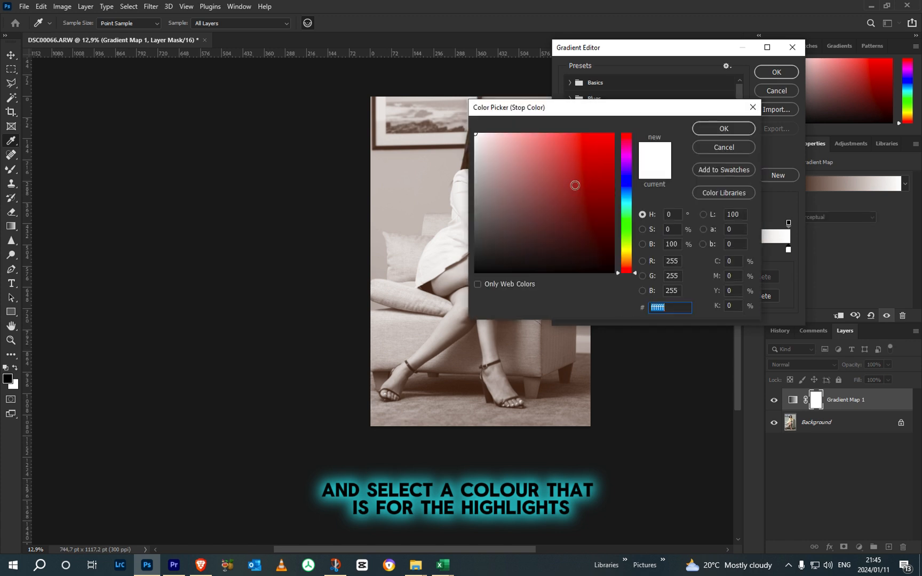
mouse_move(530, 183)
left_mouse_down()
mouse_move(545, 155)
mouse_move(542, 185)
mouse_move(527, 156)
left_mouse_up()
left_click_drag(625, 265, 626, 262)
left_click_drag(544, 167, 536, 174)
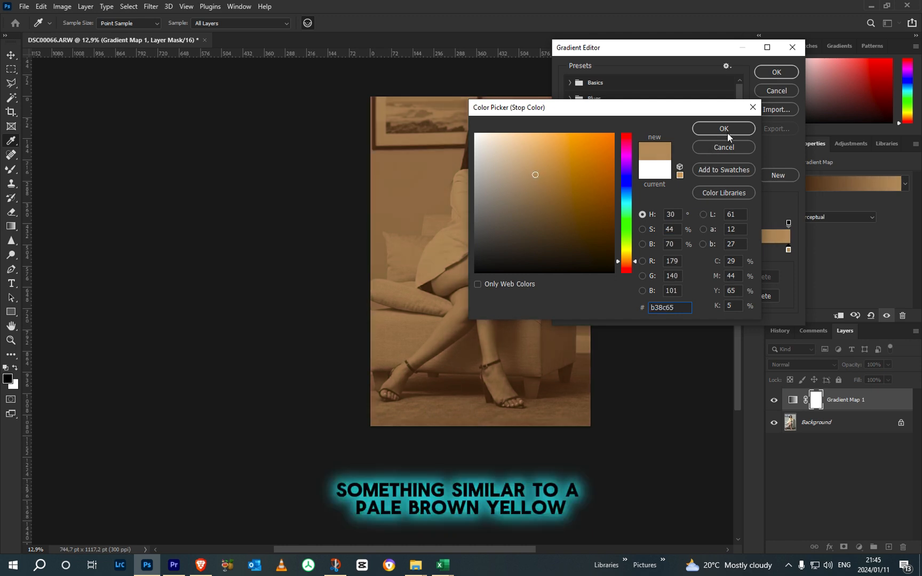
left_click(727, 132)
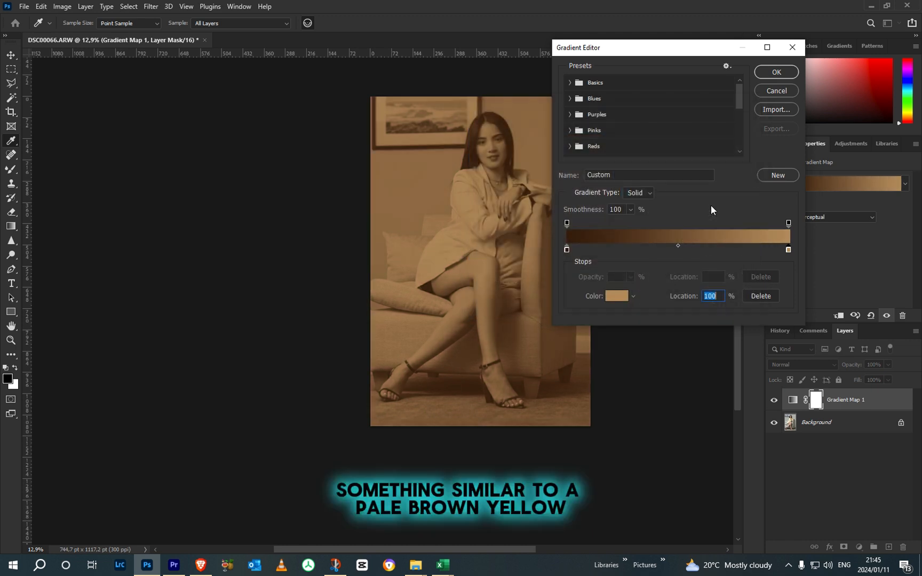
left_click(768, 72)
Step: Set the gradient map layer's blend mode to Soft Light and lower its opacity to 21%
left_click(809, 361)
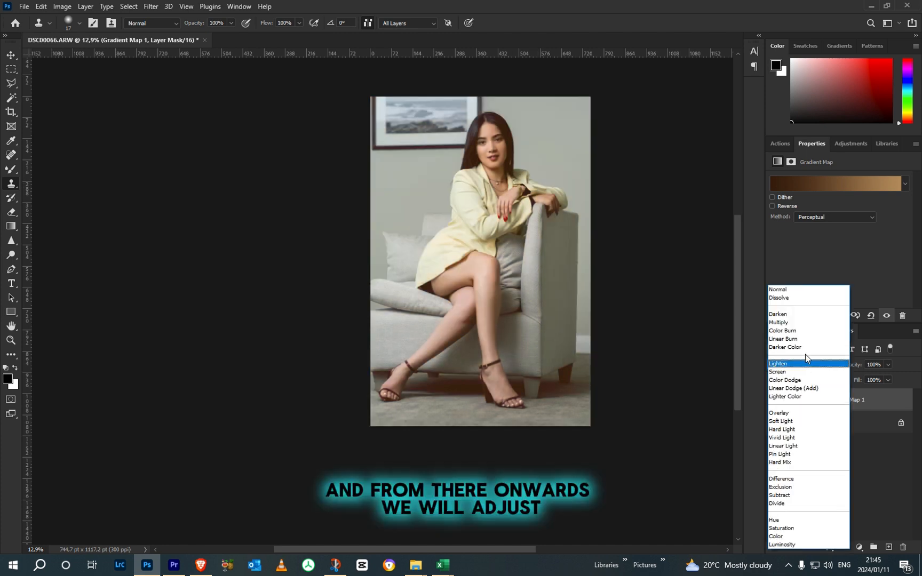
left_click(793, 421)
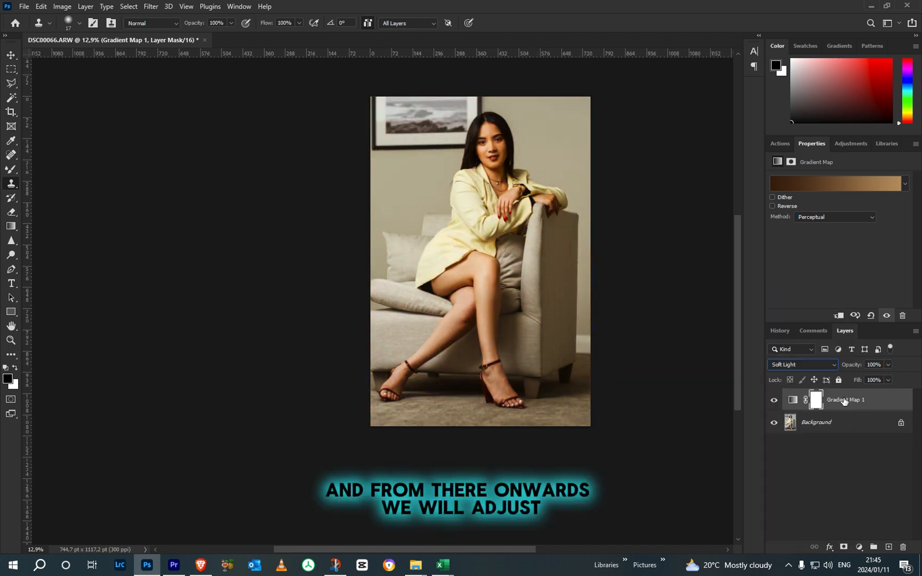
left_click(889, 365)
left_click_drag(859, 377, 848, 376)
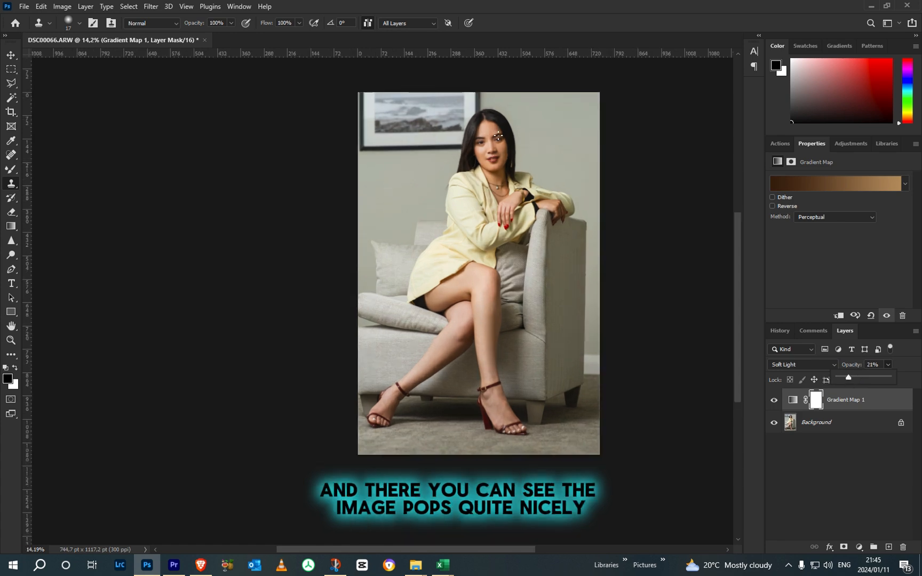
Step: Compare the portrait with and without the gradient map by toggling the adjustment layer's visibility
scroll(498, 136, "up", 5)
scroll(511, 180, "down", 4)
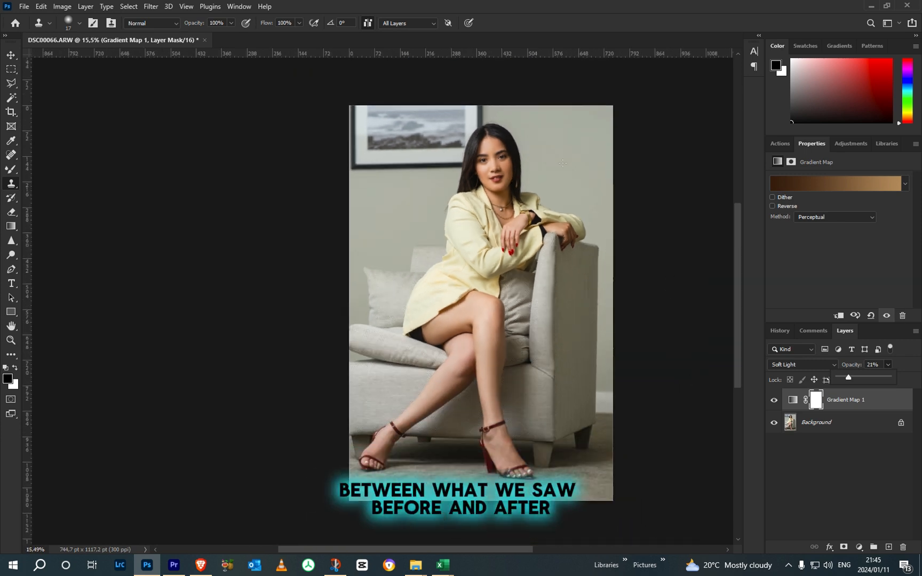
left_click(775, 401)
left_click(775, 401)
left_click(775, 401)
left_click(774, 401)
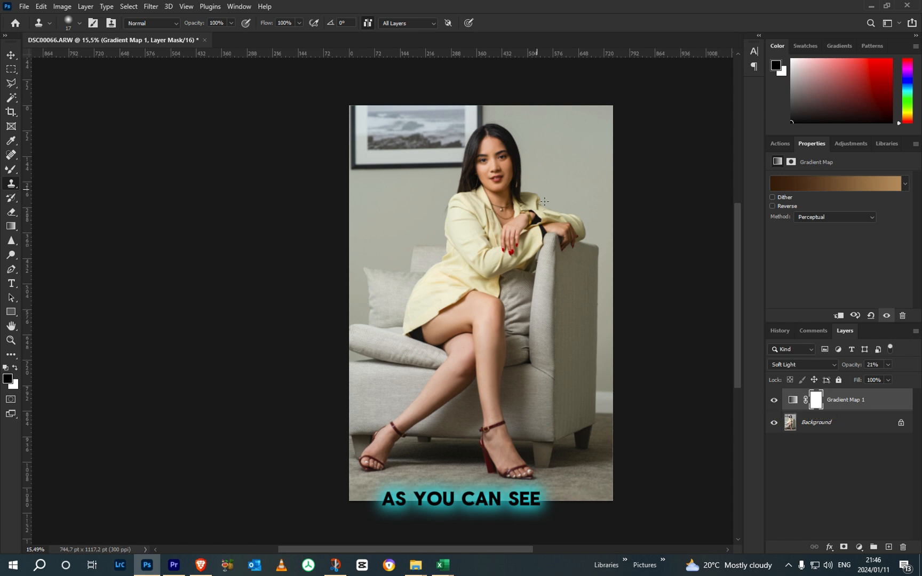
left_click_drag(557, 204, 474, 194)
left_click(774, 401)
left_click(775, 401)
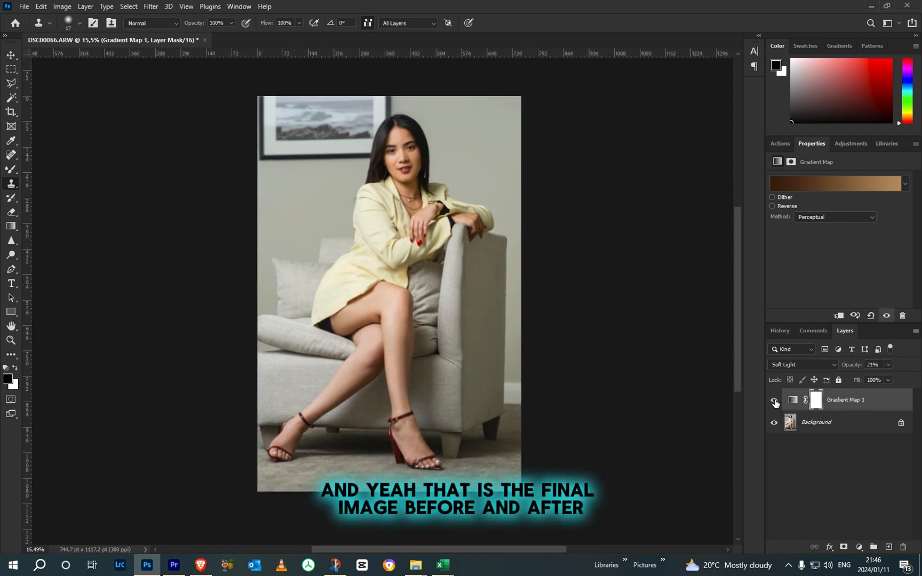